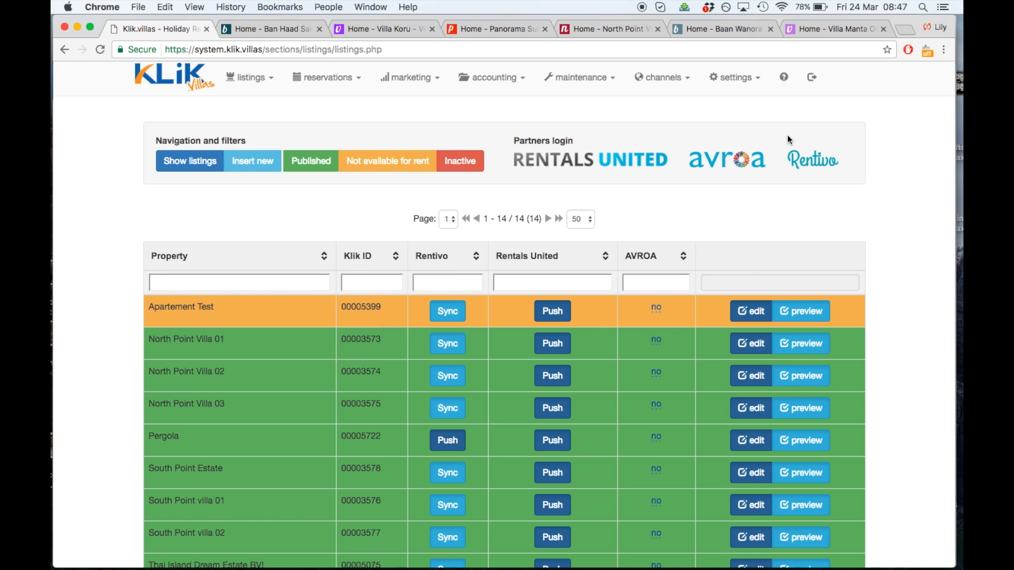
# From Klik.villas, open the Rentivo dashboard via the Rentivo logo under Partners login
pyautogui.click(823, 166)
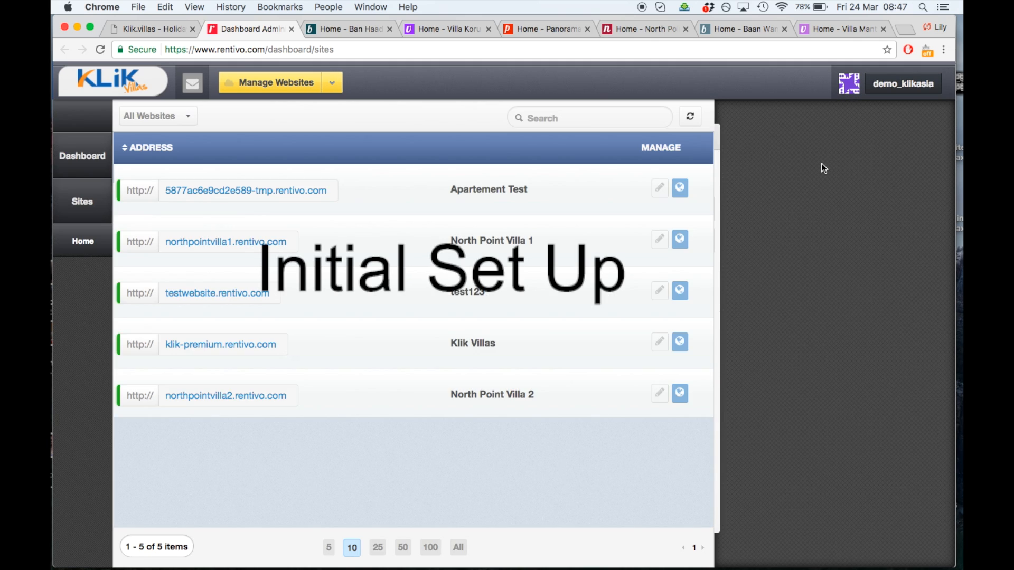
# Build a Villa Amber website named 'Villa Amber' using $ USD currency and en_GB locale
pyautogui.click(332, 82)
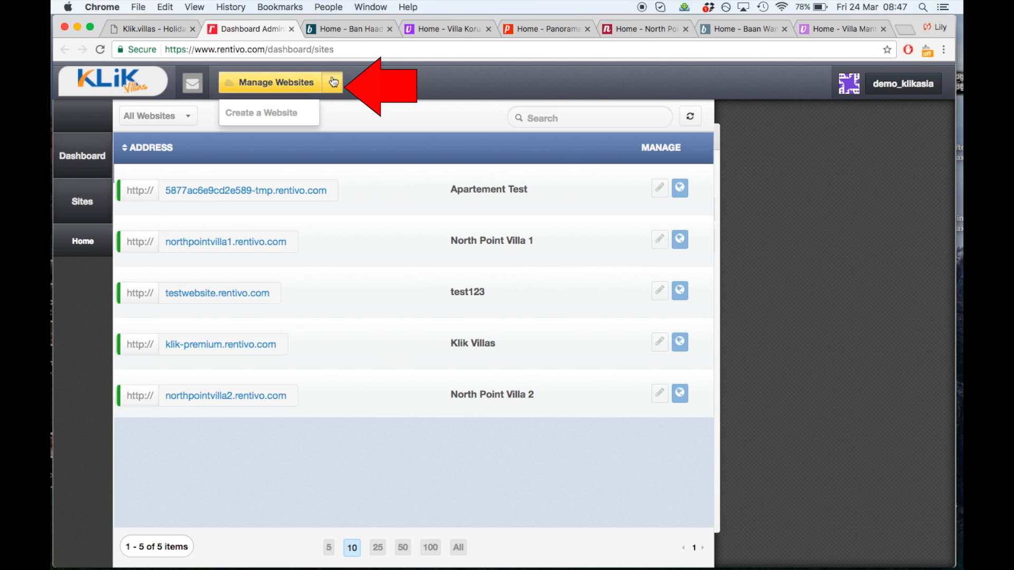
pyautogui.click(284, 114)
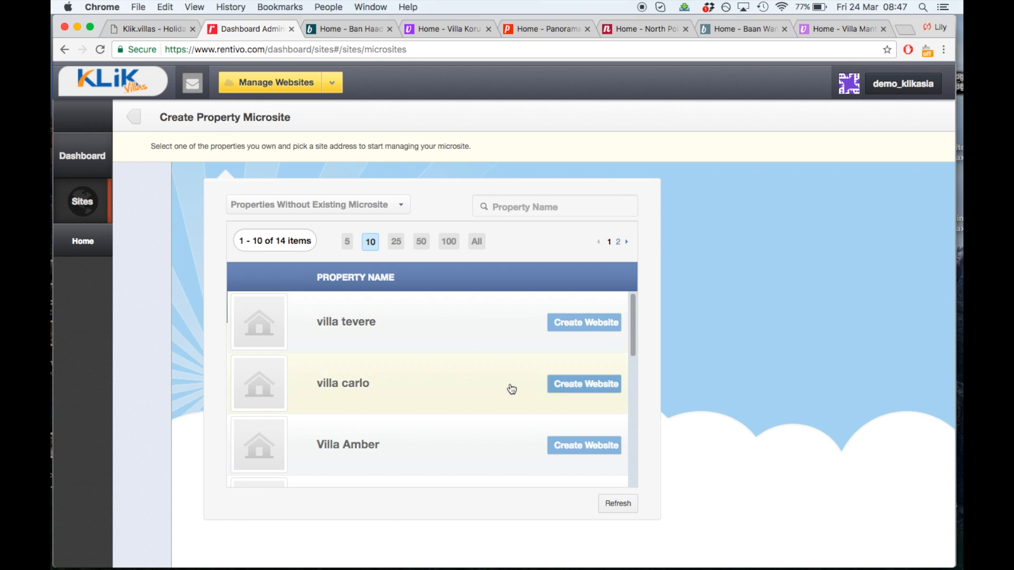
pyautogui.click(570, 448)
pyautogui.click(758, 441)
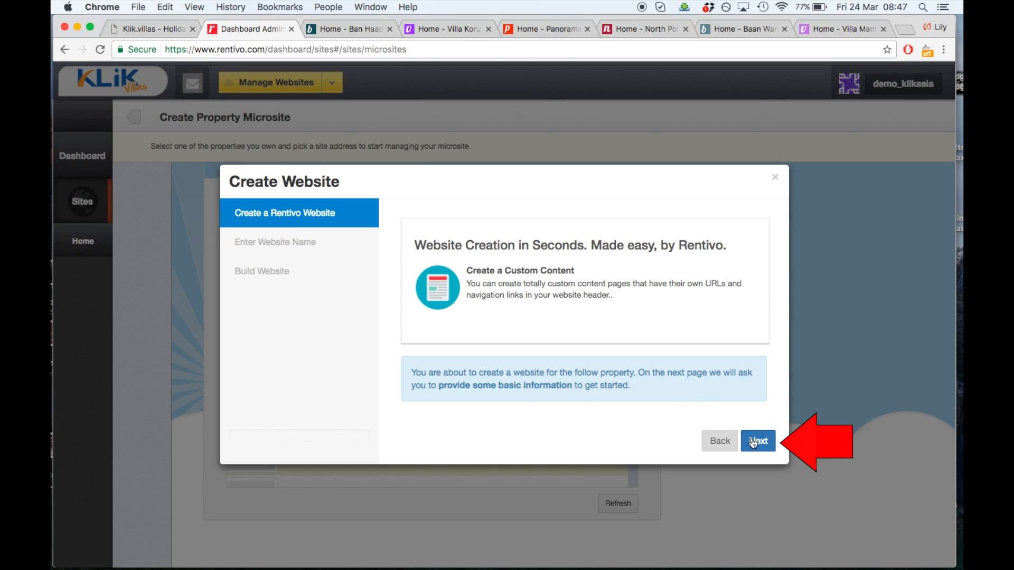
pyautogui.write('Villa Amber')
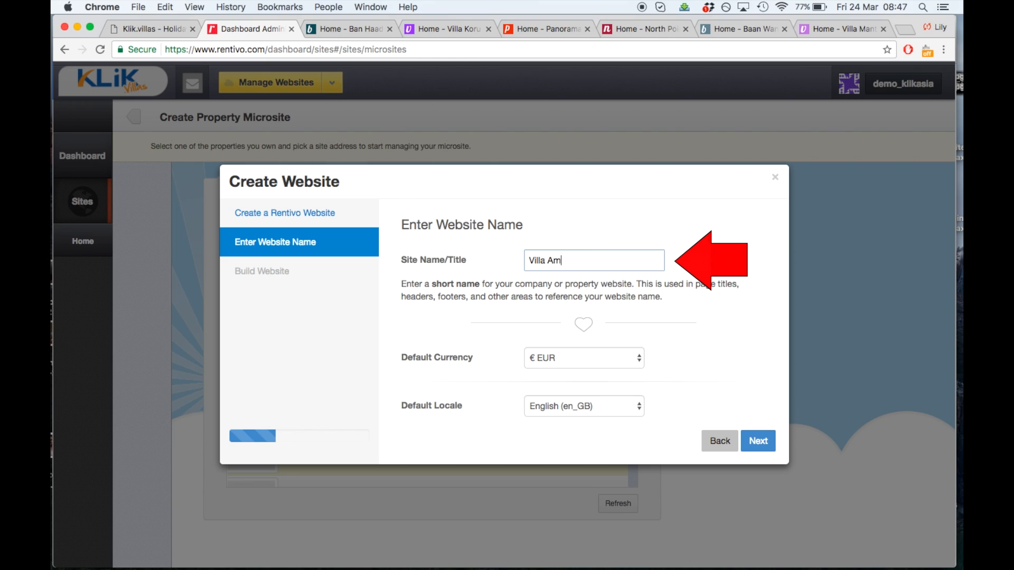
pyautogui.click(636, 360)
pyautogui.click(631, 382)
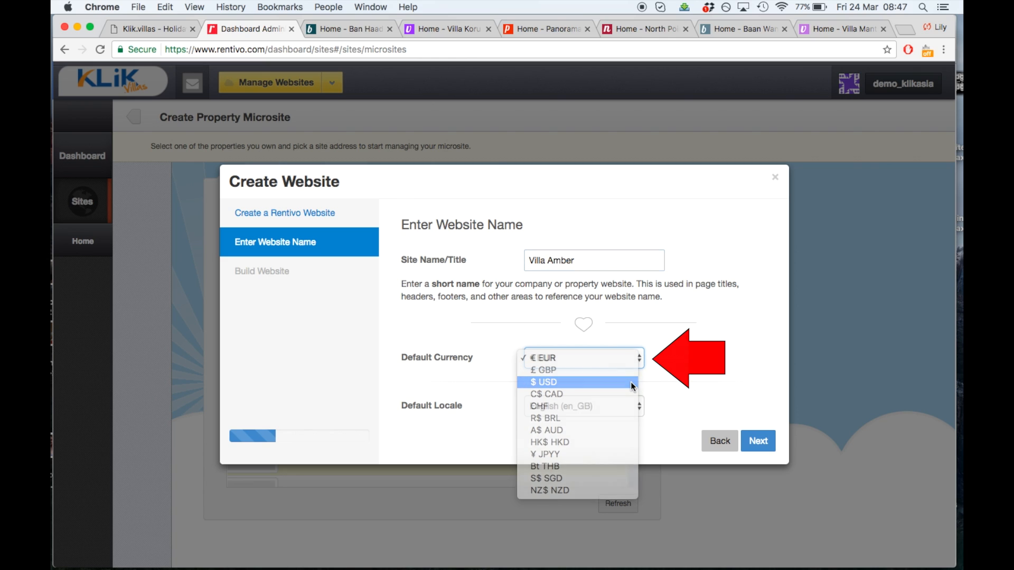
pyautogui.click(637, 406)
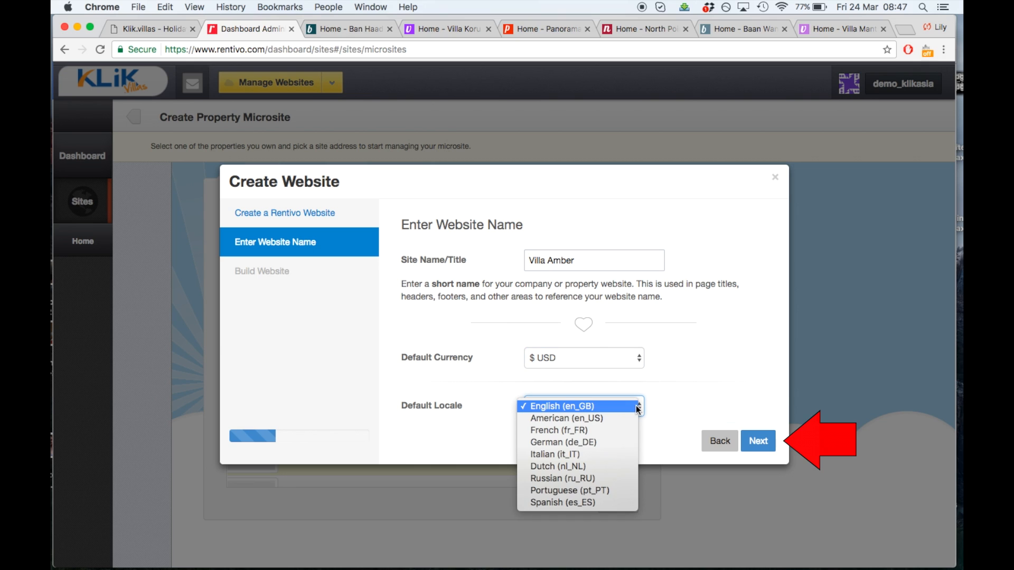
pyautogui.click(636, 406)
pyautogui.click(759, 441)
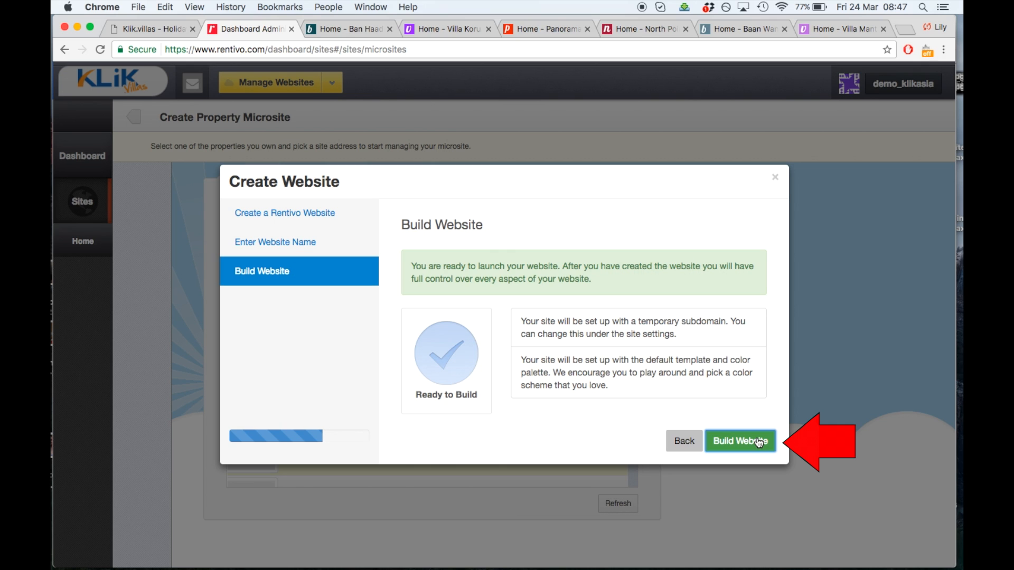
pyautogui.click(757, 439)
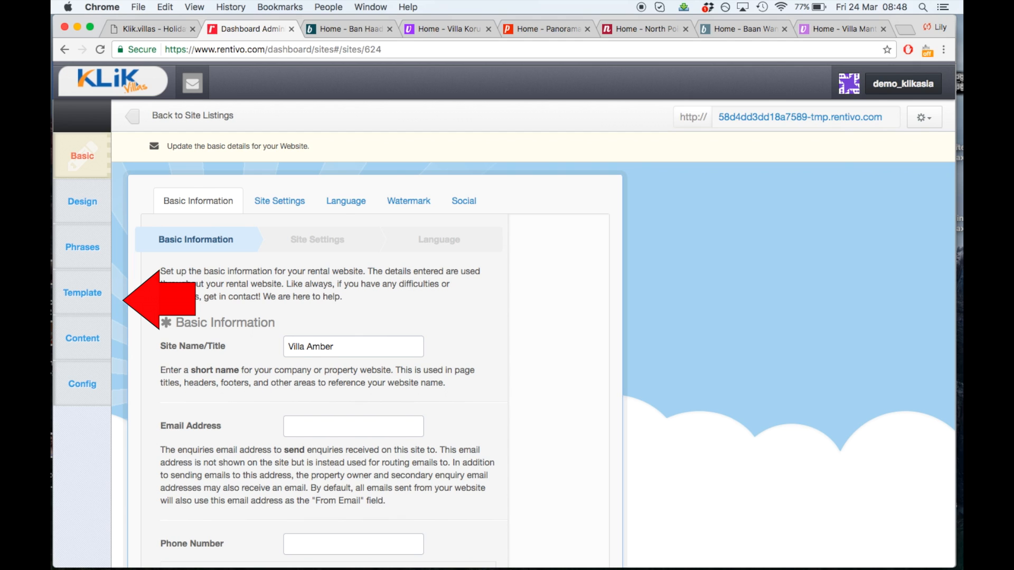
# Browse through the available templates in the site's Template gallery
pyautogui.click(105, 286)
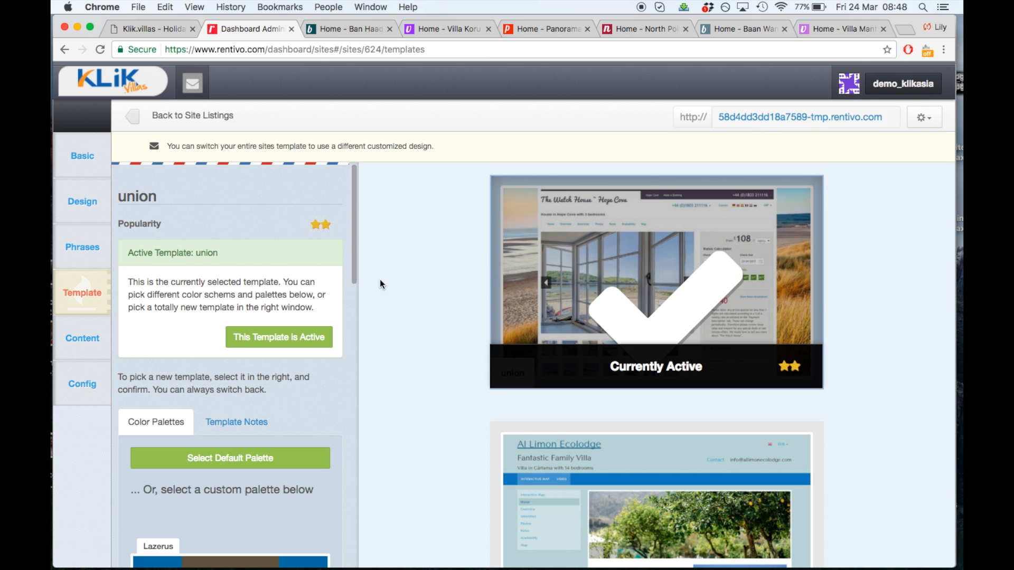
pyautogui.scroll(-5, 400, 305)
pyautogui.scroll(-20, 400, 306)
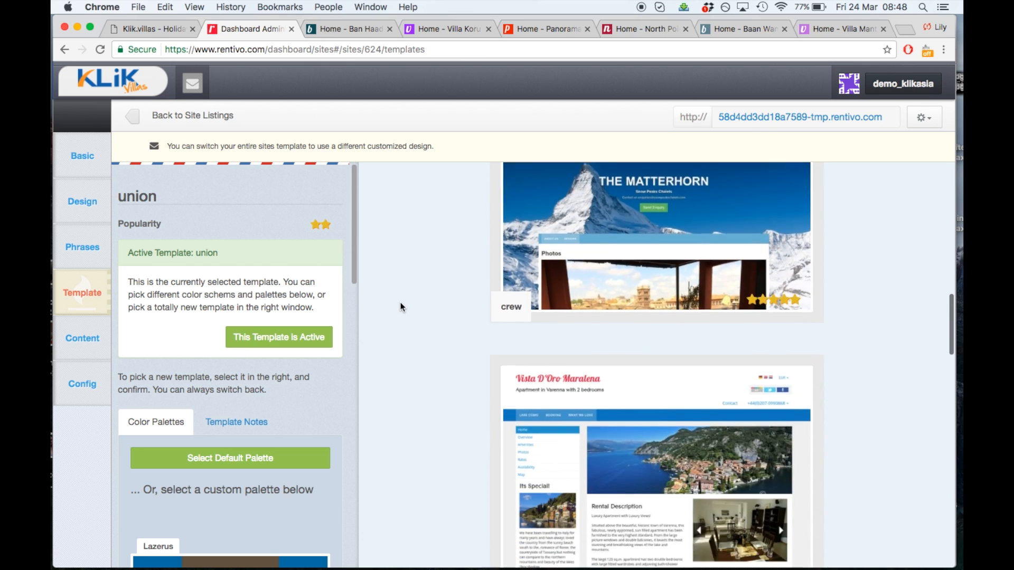
pyautogui.scroll(-20, 401, 306)
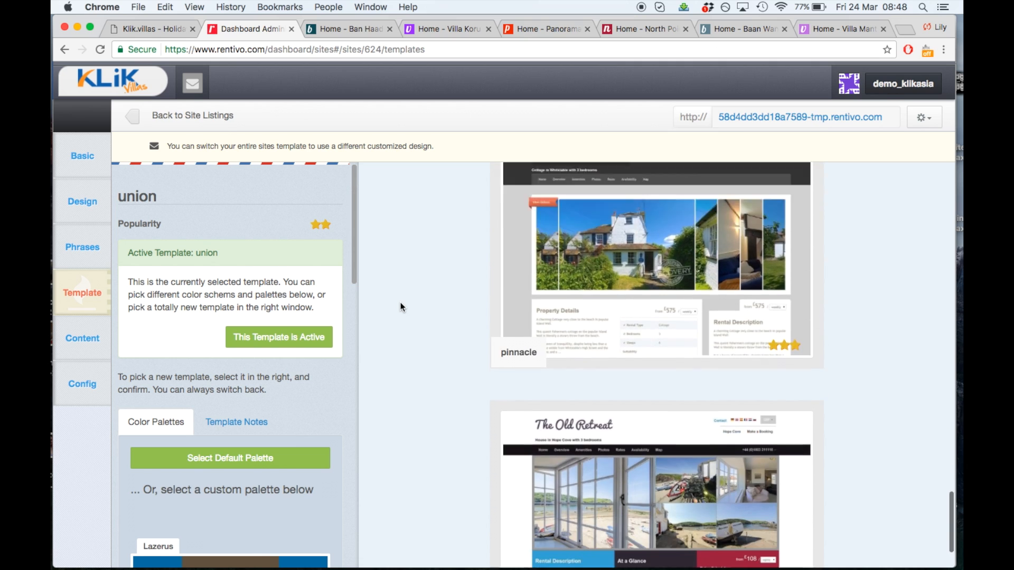
pyautogui.scroll(15, 400, 306)
pyautogui.scroll(8, 401, 305)
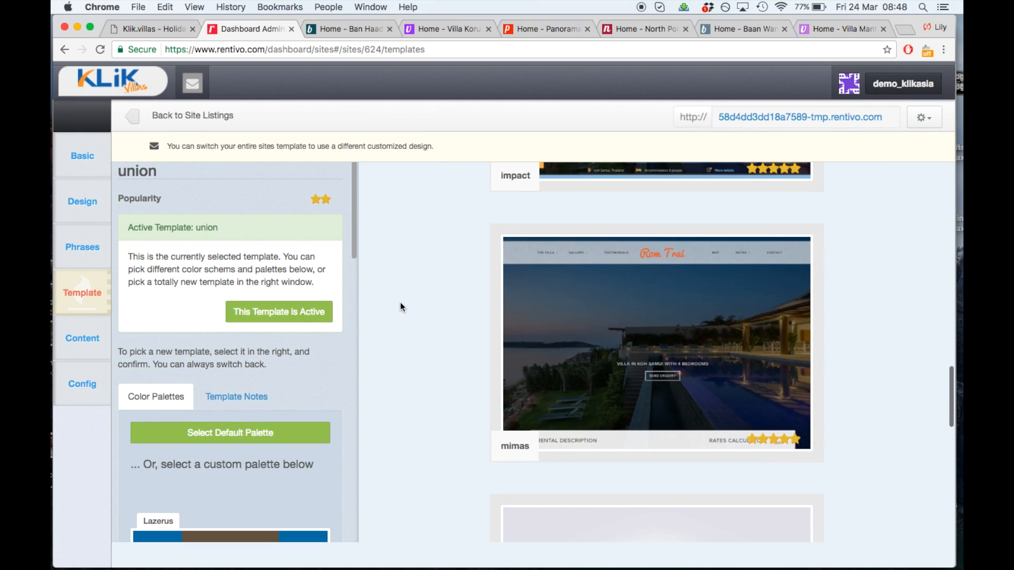
pyautogui.scroll(10, 400, 303)
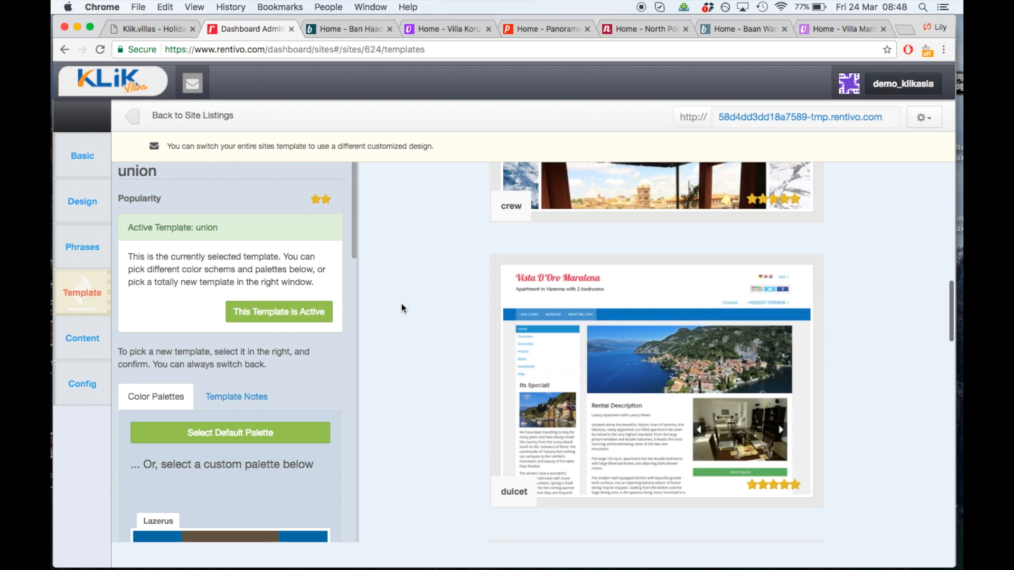
pyautogui.scroll(10, 401, 304)
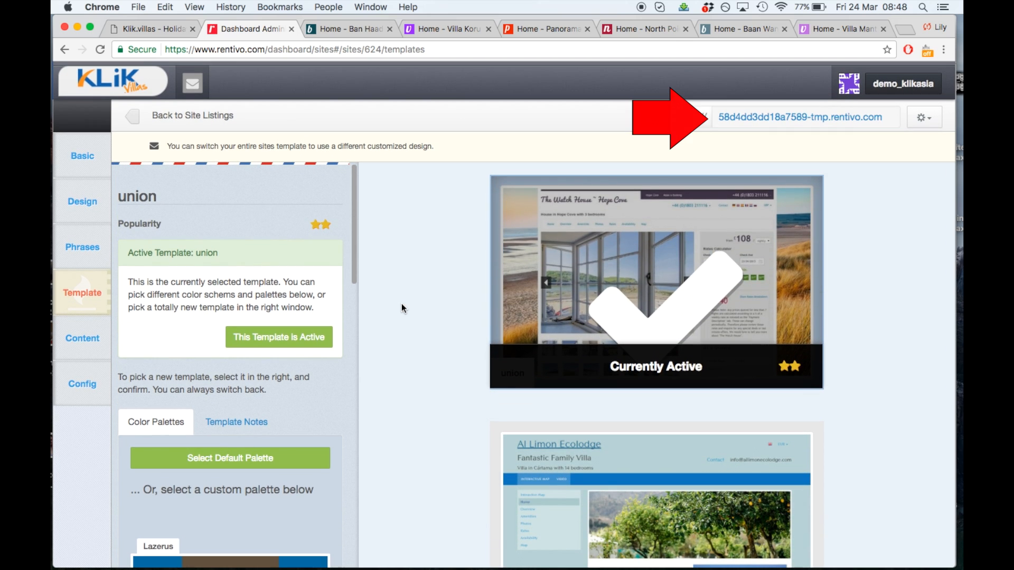
# Preview the temporary Villa Amber site in a new tab, then return to the dashboard
pyautogui.click(764, 118)
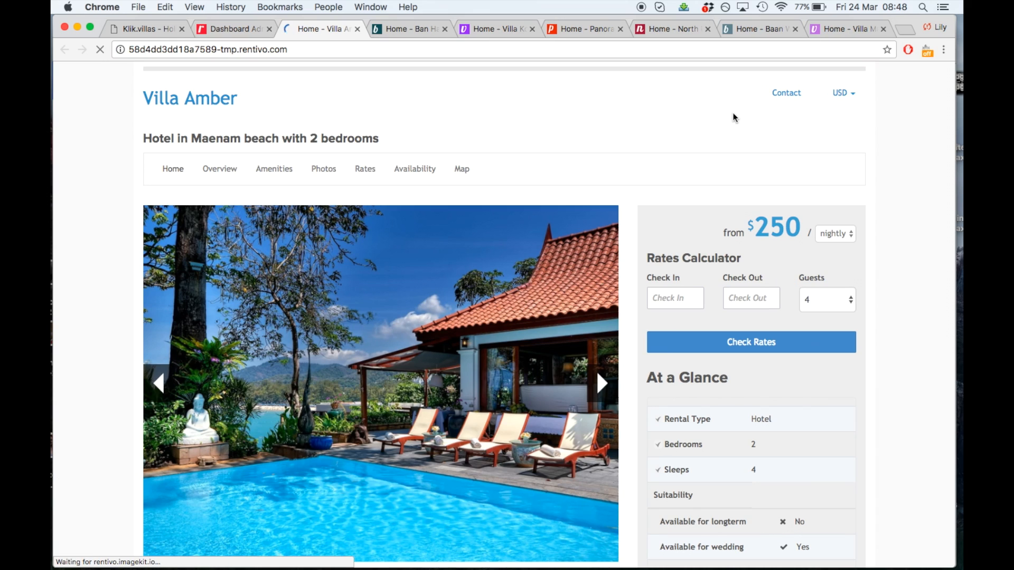
pyautogui.click(239, 31)
pyautogui.scroll(-12, 392, 322)
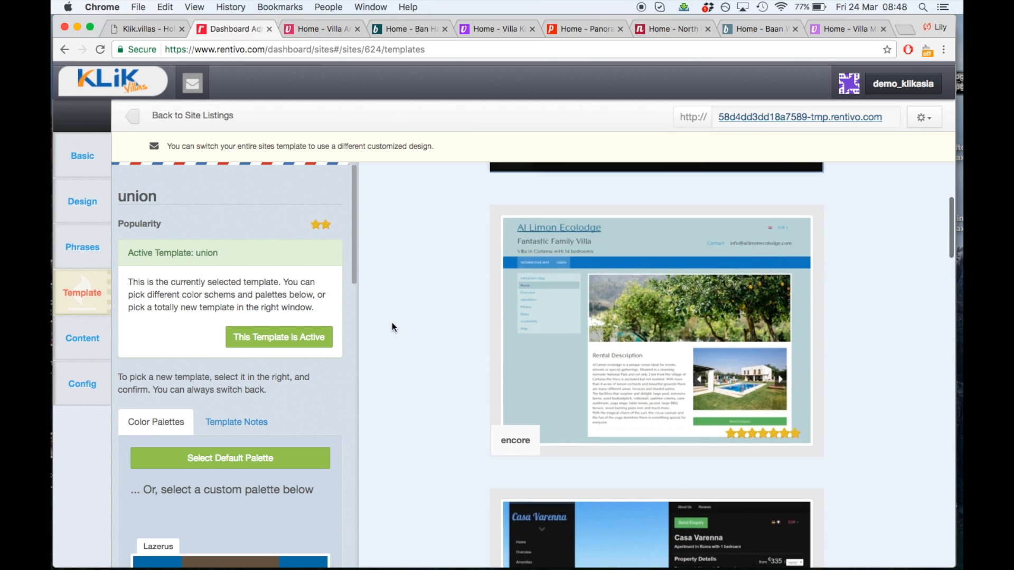
pyautogui.scroll(-2, 392, 322)
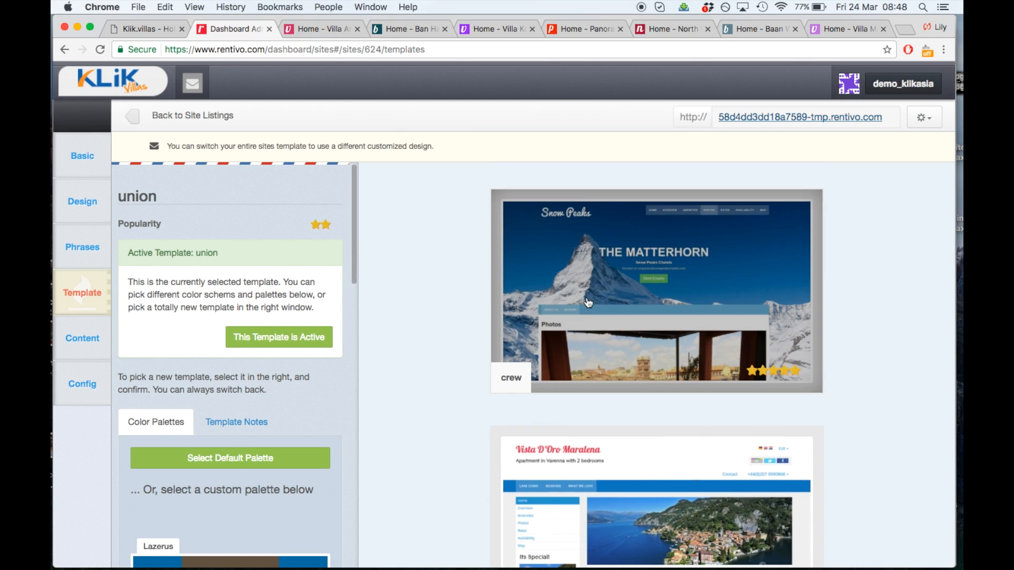
# Apply the crew template with its default palette and switch to the Villa Amber preview
pyautogui.click(586, 295)
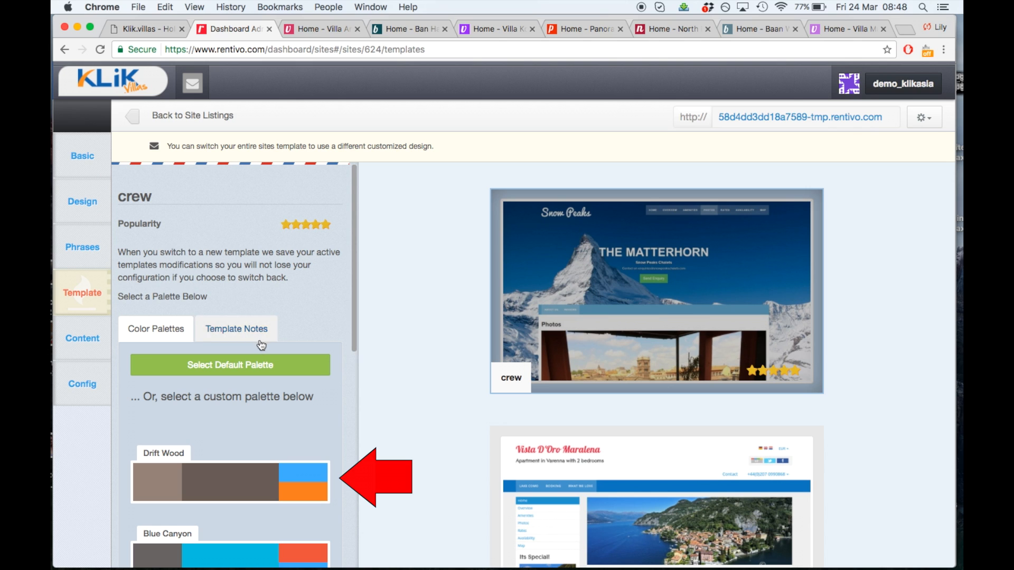
pyautogui.click(275, 367)
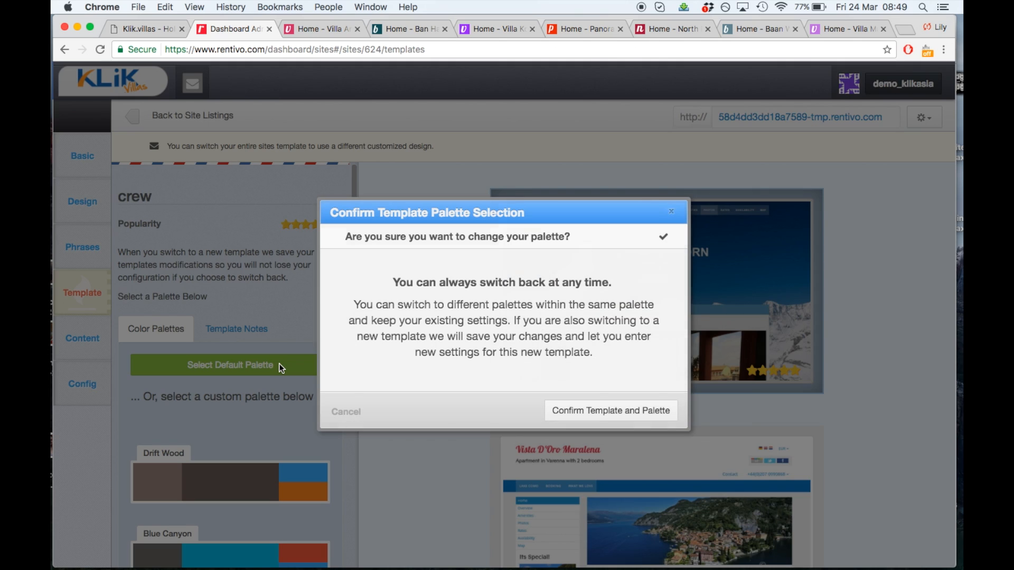
pyautogui.click(639, 409)
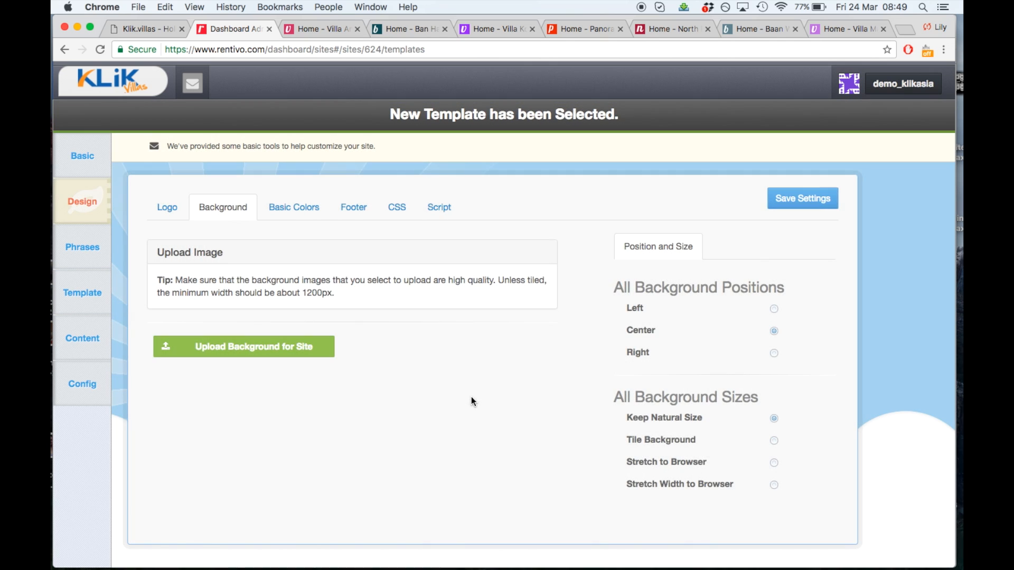
pyautogui.click(330, 30)
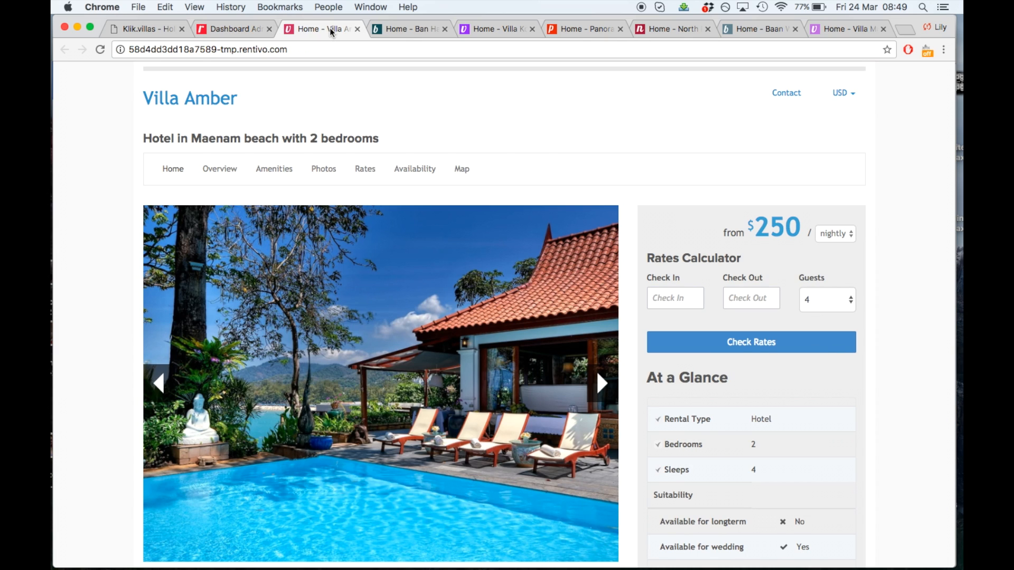
# Reload Villa Amber, view the Ban Haad Sai, Villa Koru and Panorama Summit examples, then return
pyautogui.click(100, 51)
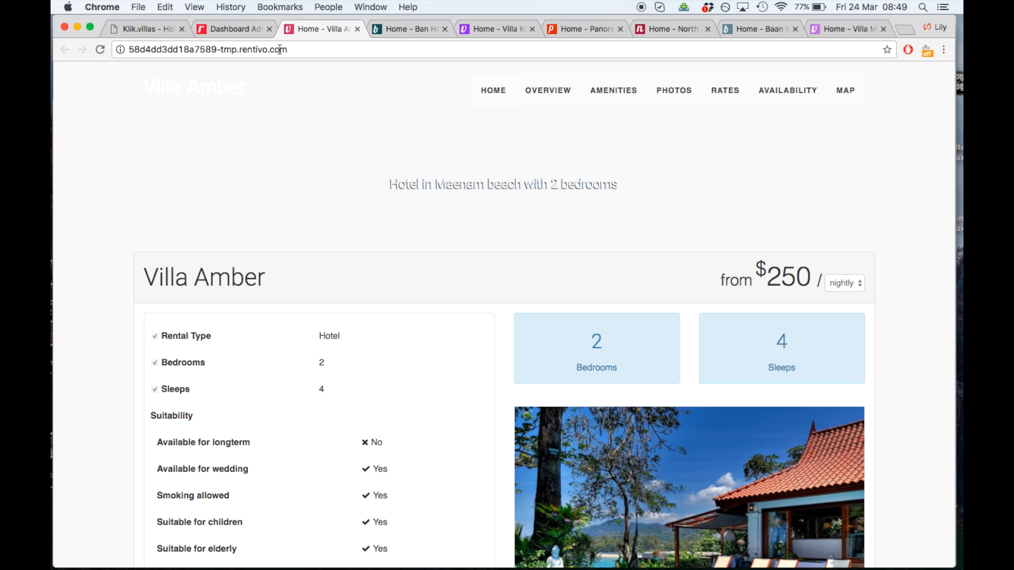
pyautogui.click(403, 28)
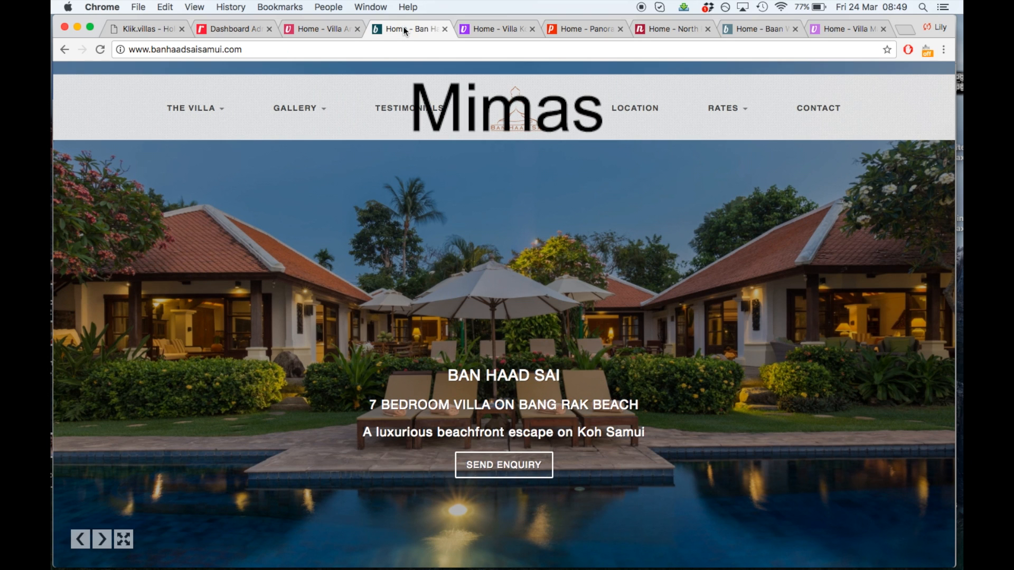
pyautogui.click(488, 29)
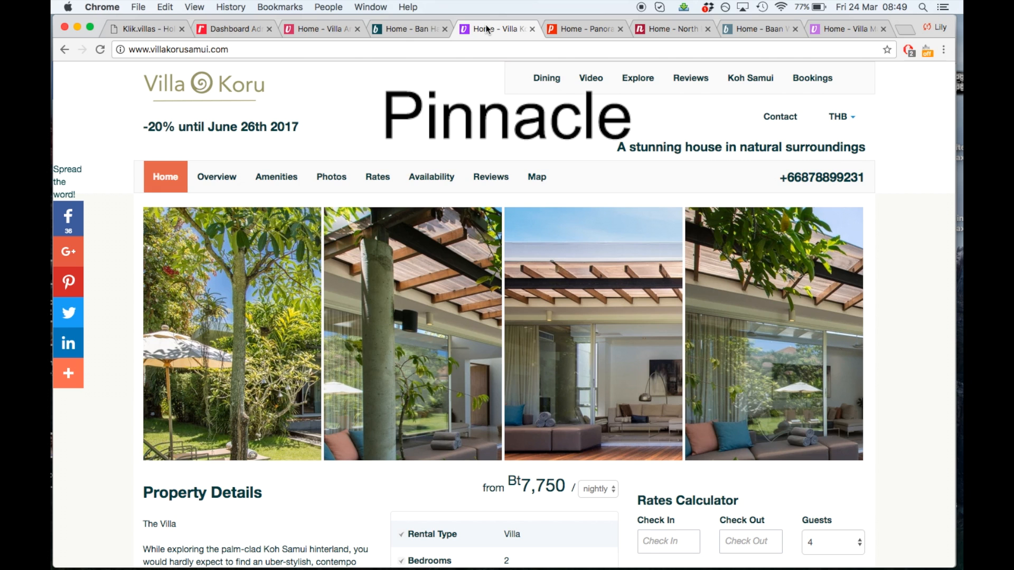
pyautogui.click(568, 29)
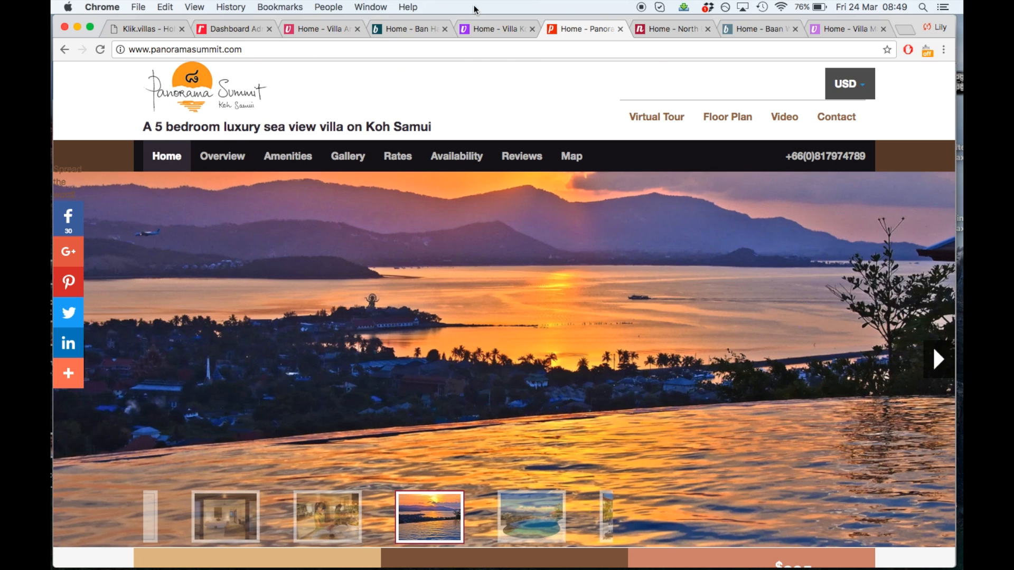
pyautogui.click(234, 29)
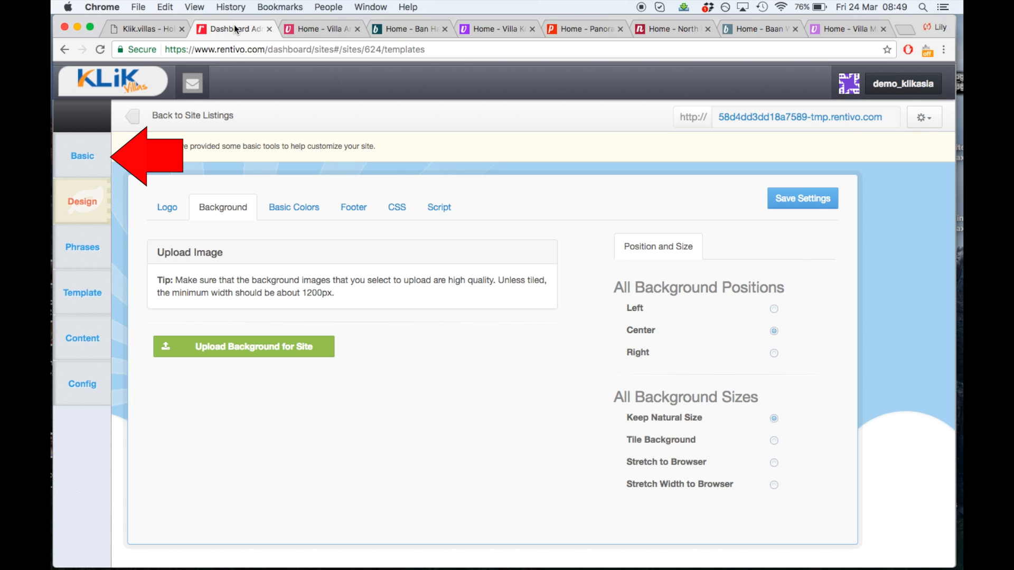
# Fill in the Email Address and Phone Number fields in Basic settings and save
pyautogui.click(106, 155)
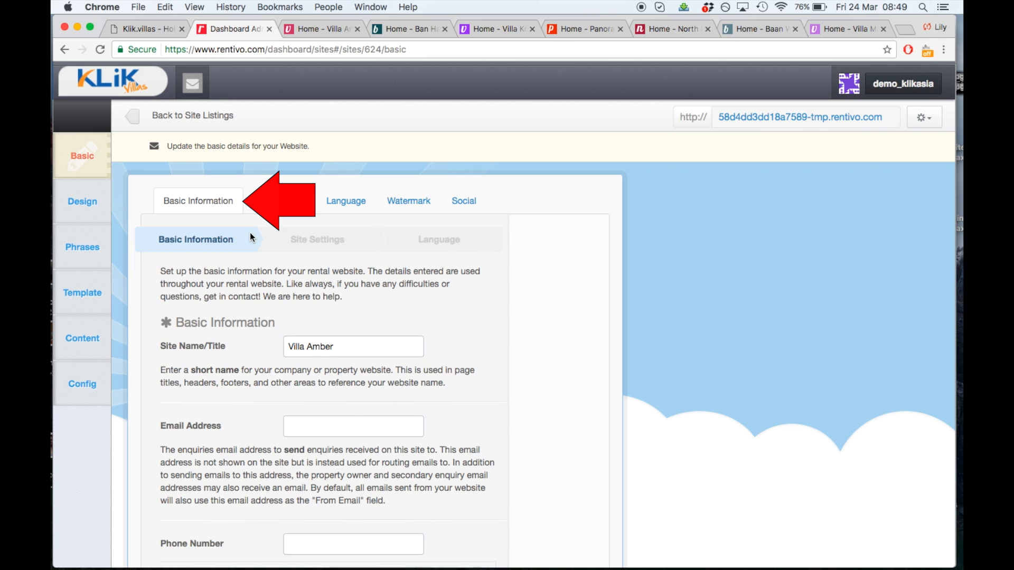
pyautogui.scroll(-2, 250, 232)
pyautogui.click(363, 314)
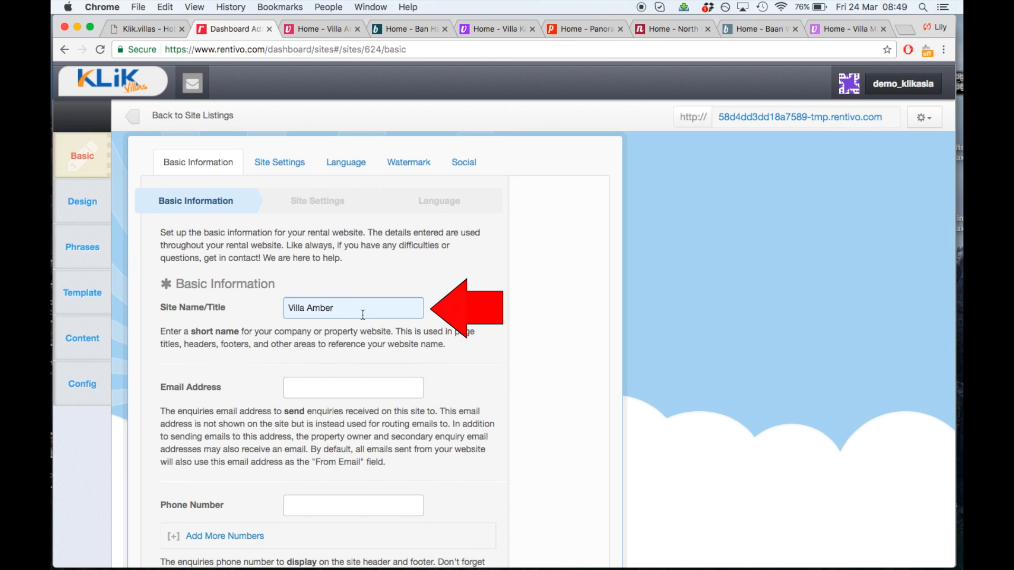
pyautogui.scroll(-2, 362, 315)
pyautogui.click(353, 352)
pyautogui.press('Tab')
pyautogui.write('0123456789')
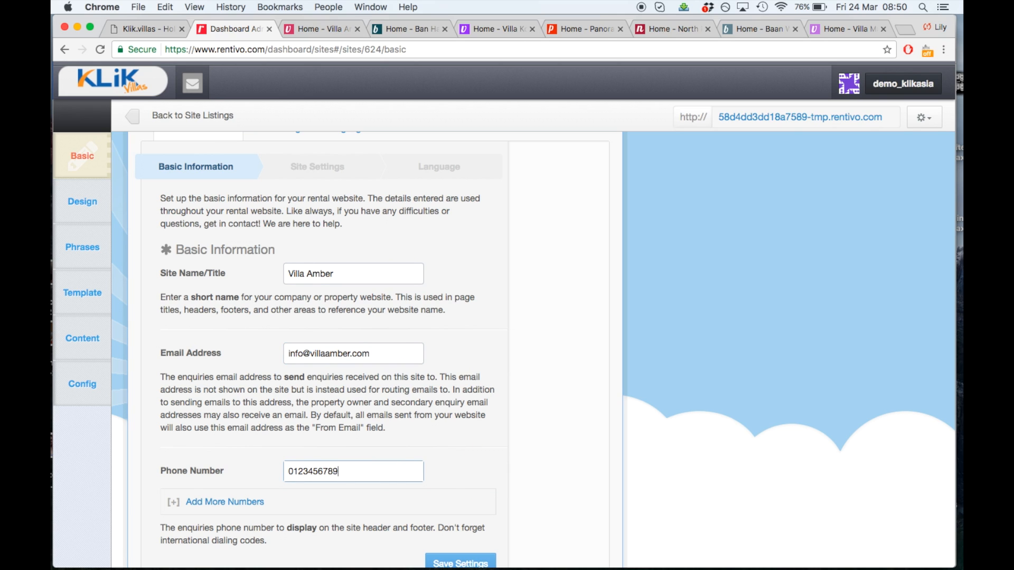
pyautogui.scroll(-2, 487, 500)
pyautogui.click(471, 532)
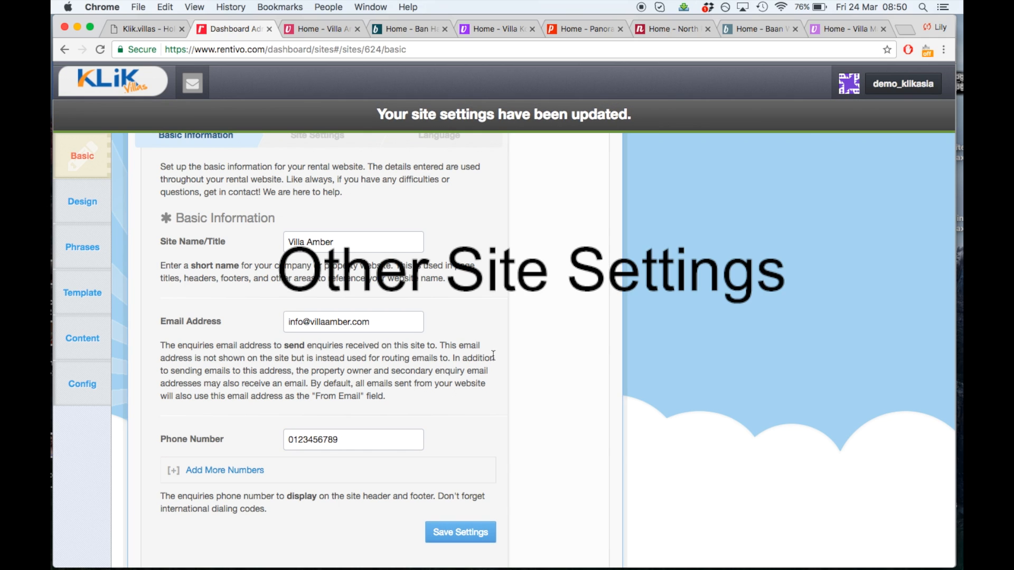
pyautogui.scroll(3, 449, 333)
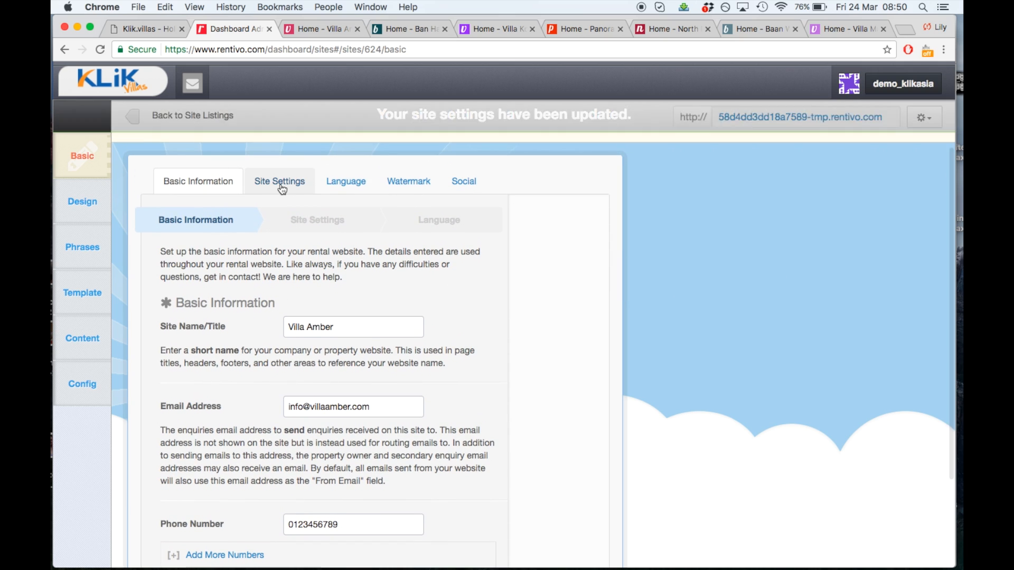
# In Site Settings, enter slogans '2 bedroom villa in Koh Samui' and 'private pool and gardens'
pyautogui.click(279, 190)
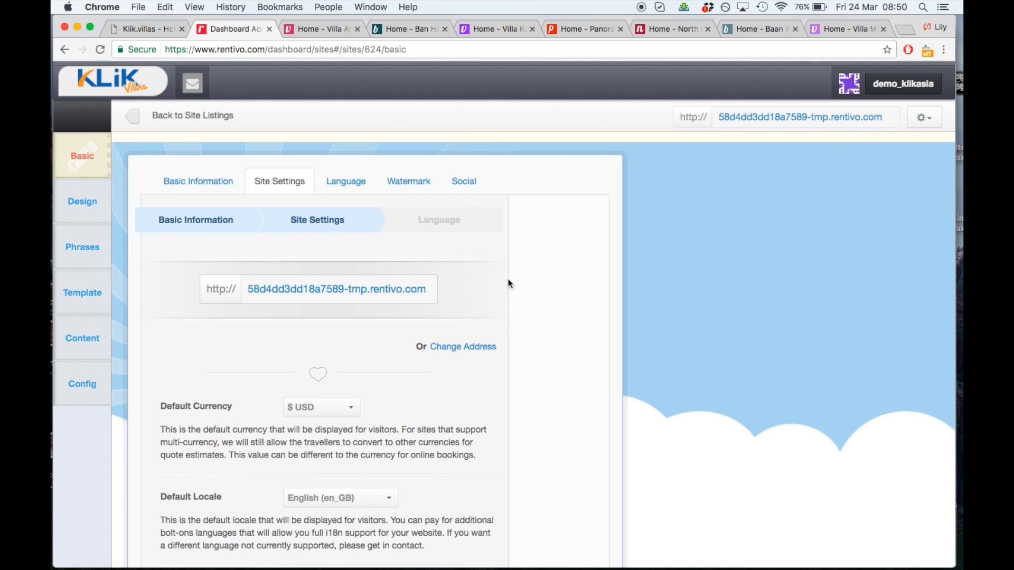
pyautogui.scroll(-5, 510, 284)
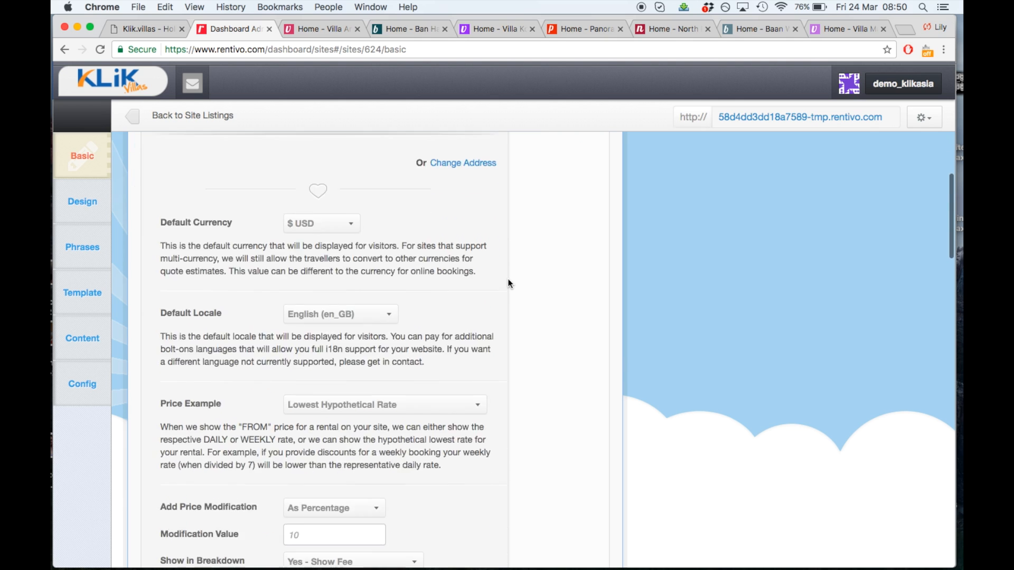
pyautogui.scroll(-12, 510, 284)
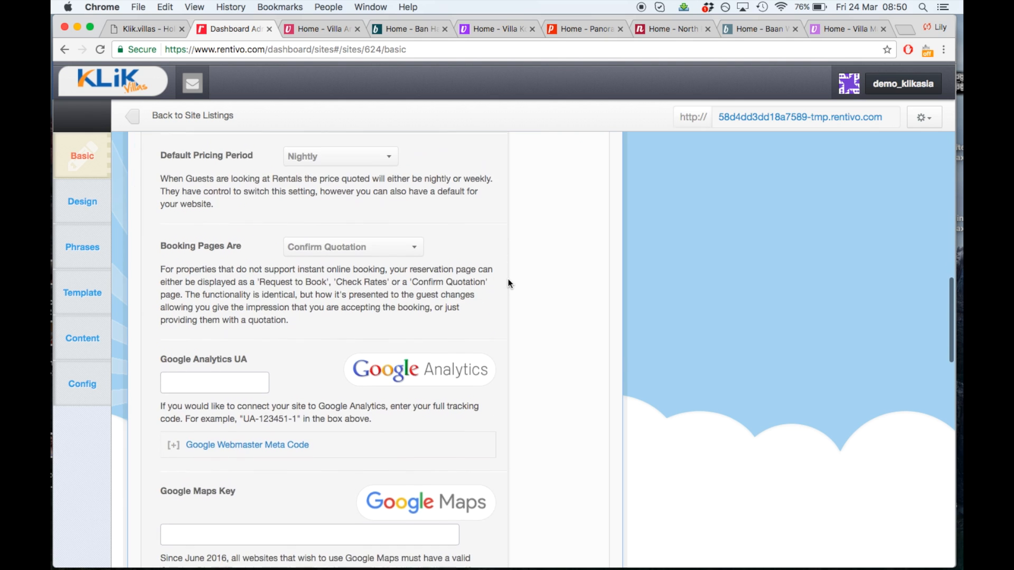
pyautogui.scroll(-7, 510, 283)
pyautogui.click(355, 290)
pyautogui.write('2 b')
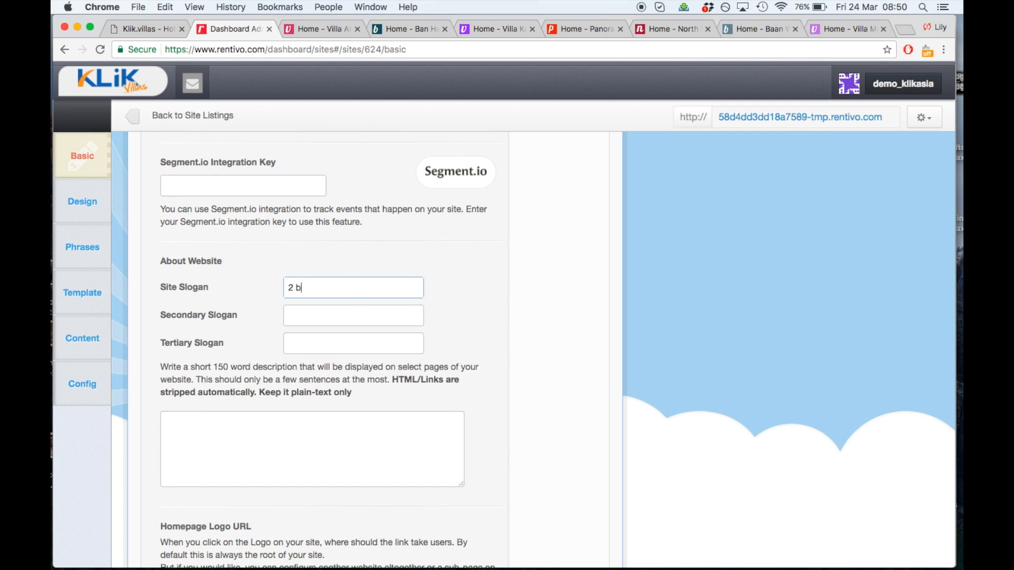
pyautogui.write('edroom villa in Koh Samui')
pyautogui.click(348, 316)
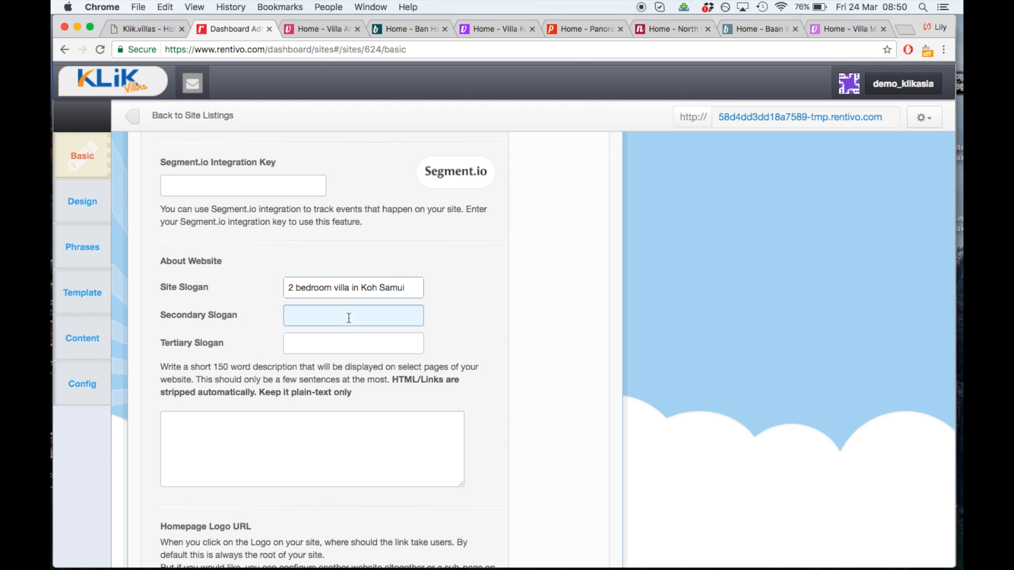
pyautogui.write('private pool and gardens')
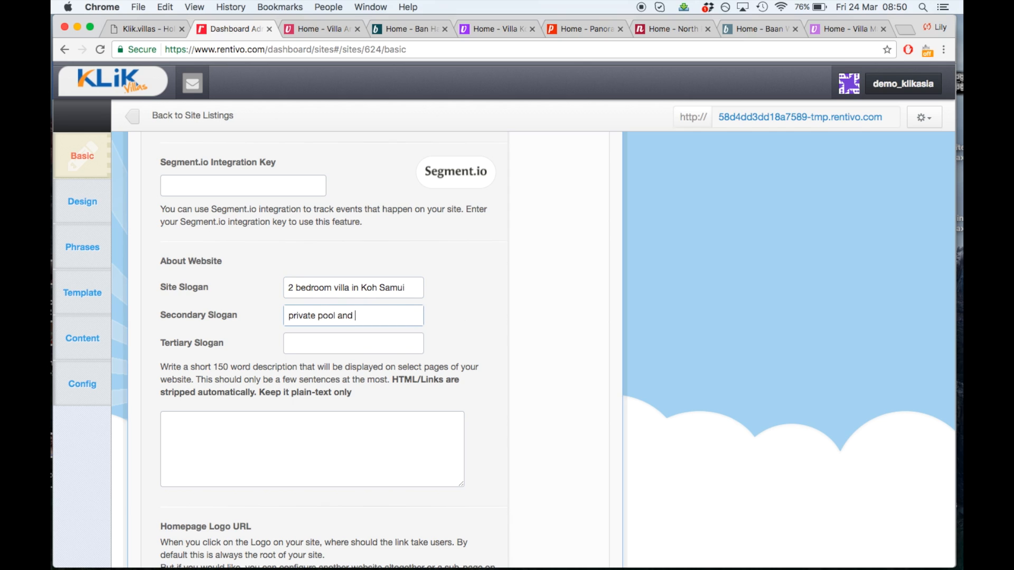
# Add tertiary slogan 'personal chef included', save, and reload the live Villa Amber site
pyautogui.click(422, 343)
pyautogui.write('personal chef included')
pyautogui.click(534, 331)
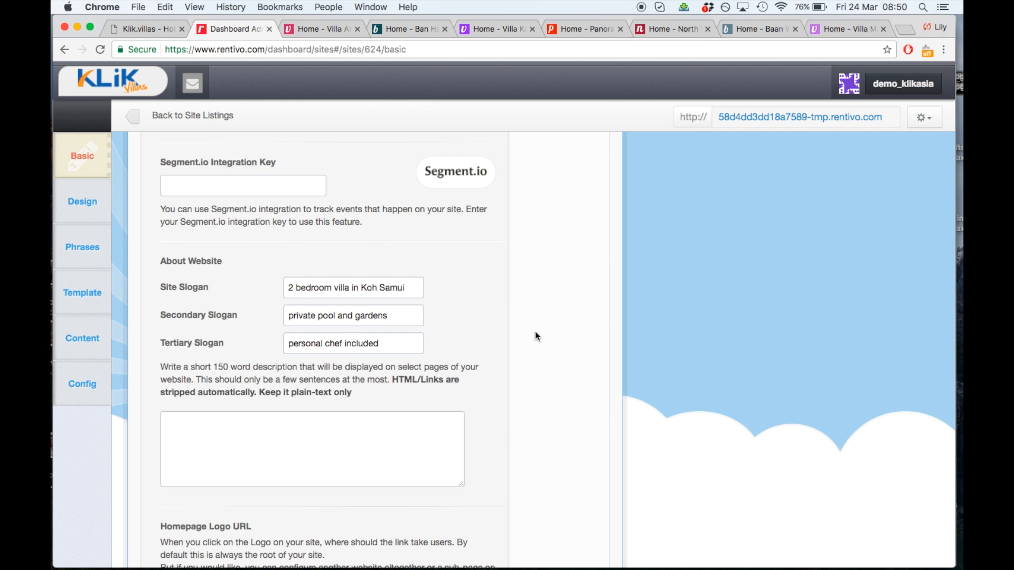
pyautogui.scroll(-10, 535, 332)
pyautogui.scroll(-3, 535, 336)
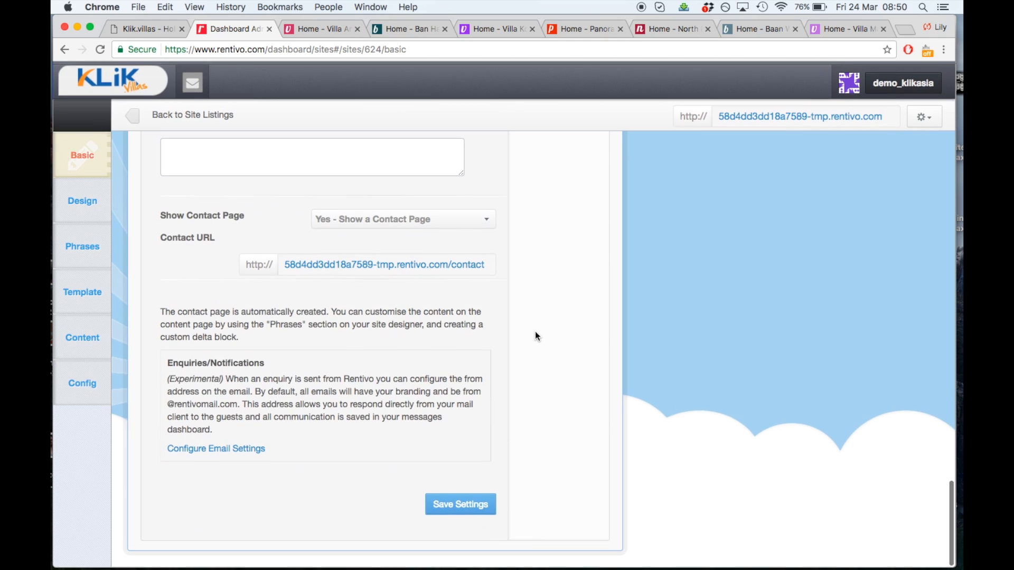
pyautogui.click(465, 505)
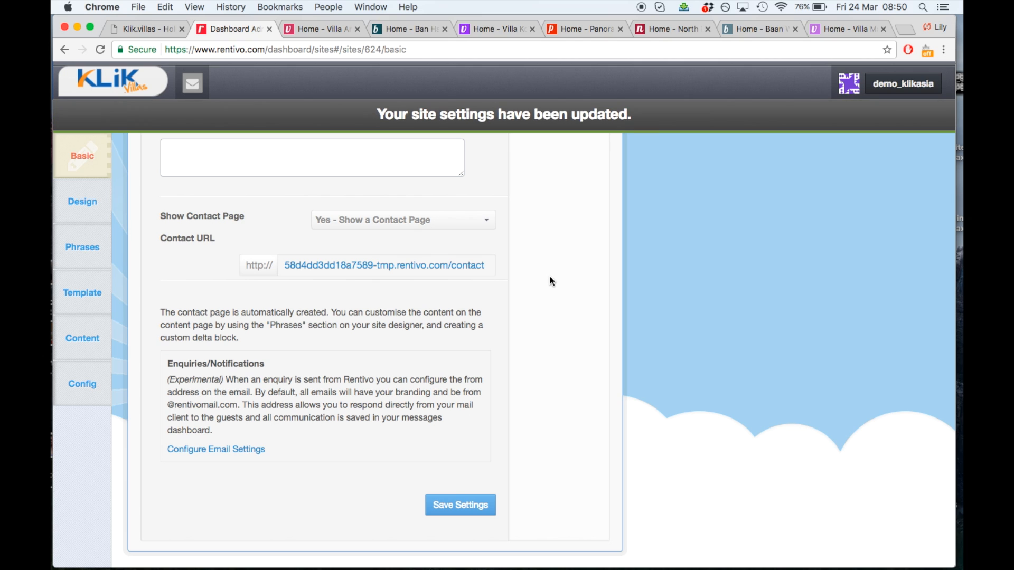
pyautogui.click(311, 27)
pyautogui.click(101, 50)
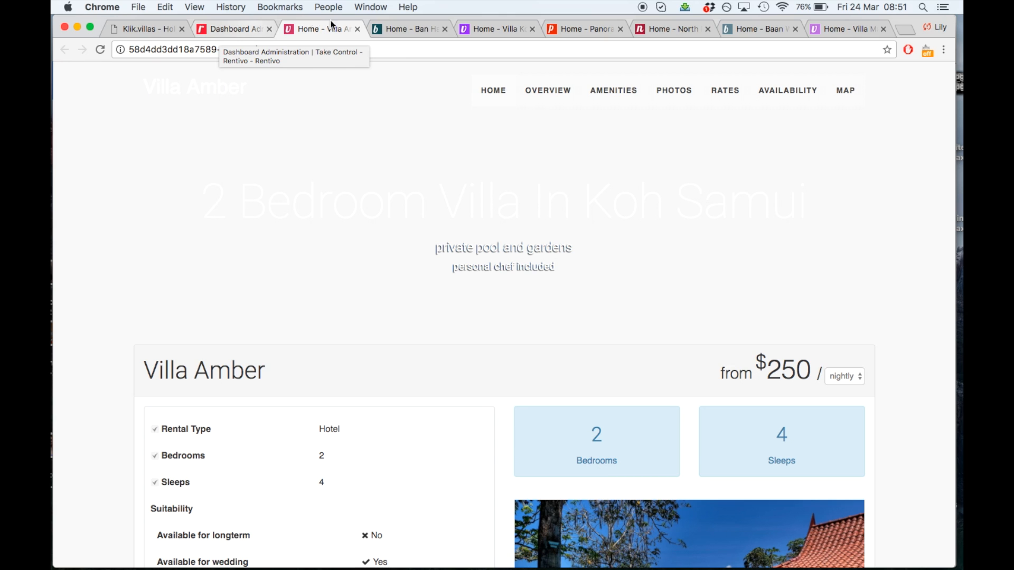
# Check the Ban Haad Sai and North Point Villa 2 examples, then scroll back up the dashboard settings
pyautogui.click(392, 32)
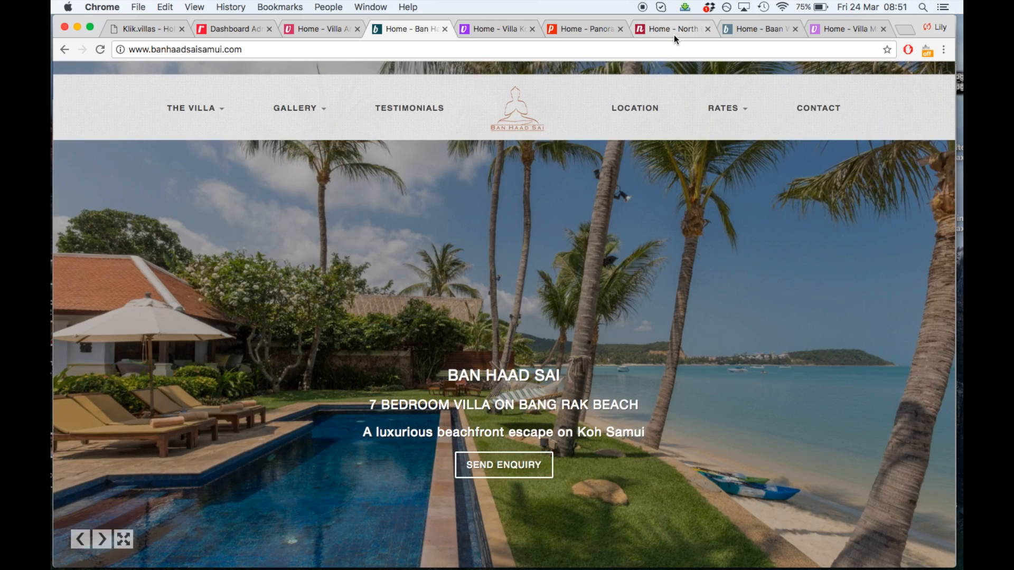
pyautogui.click(674, 34)
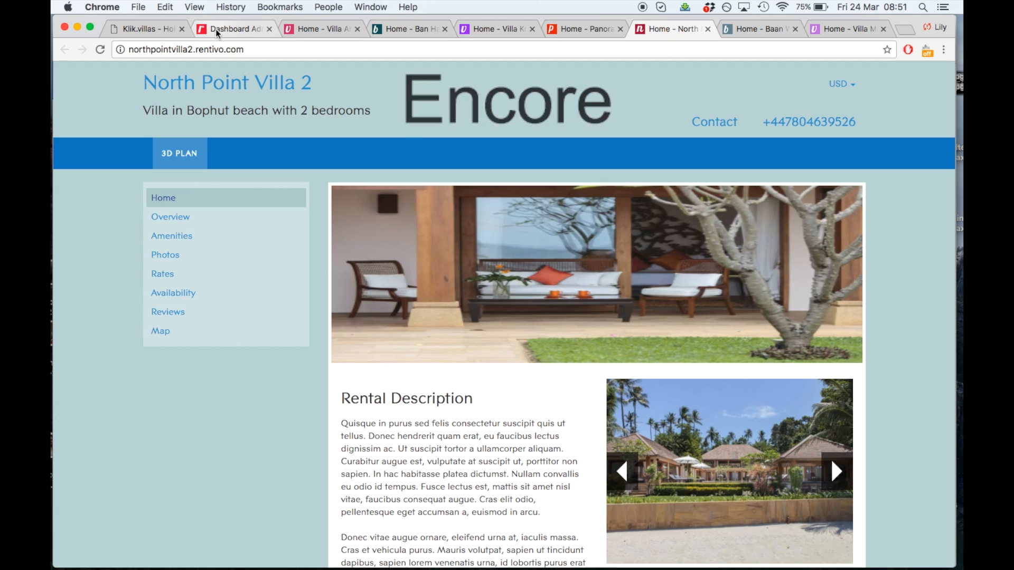
pyautogui.click(215, 29)
pyautogui.scroll(5, 301, 396)
pyautogui.scroll(10, 301, 396)
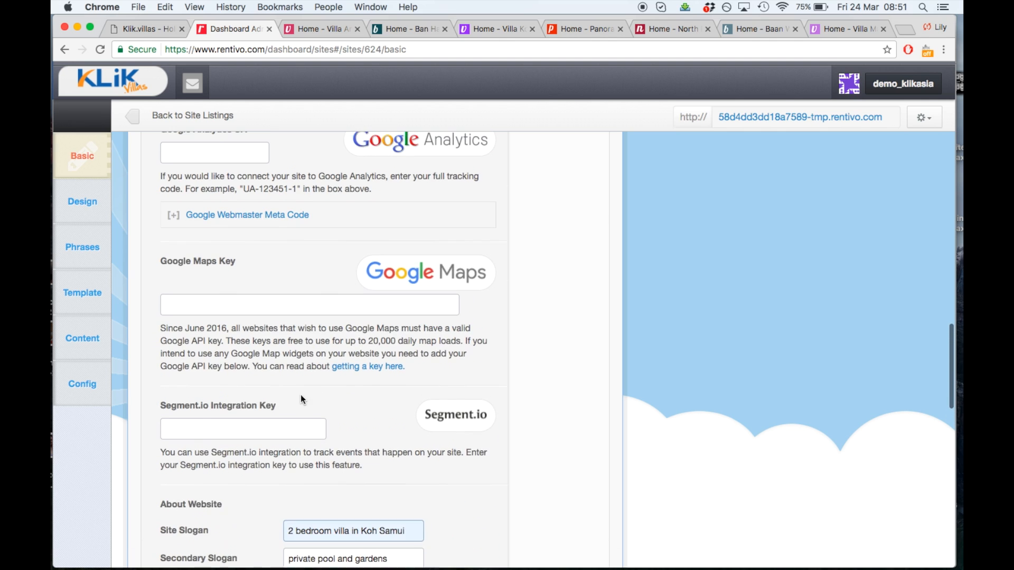
pyautogui.scroll(3, 300, 292)
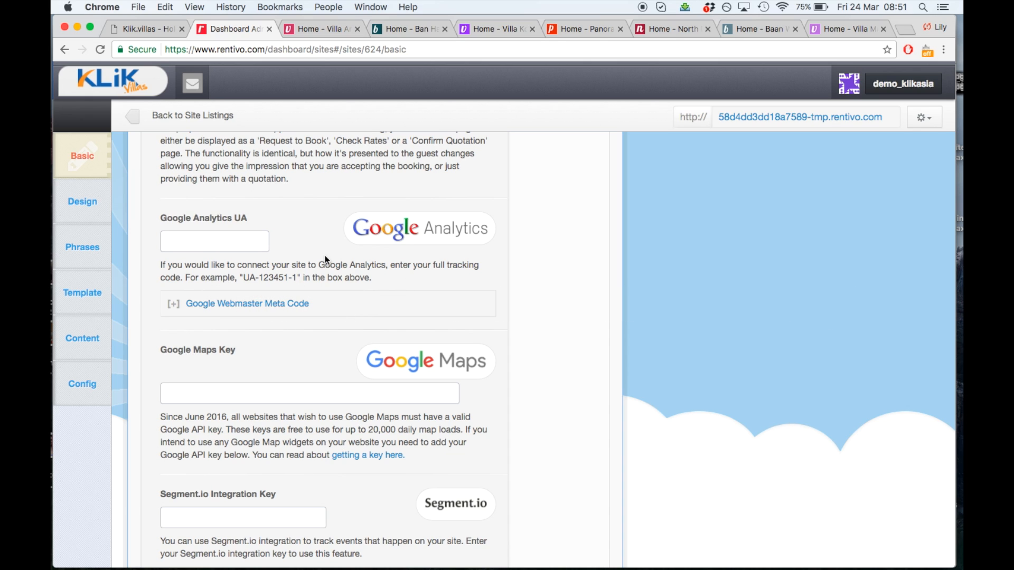
# Upload 'villa koru logo cropped.png' from the Desktop as the site logo in Design and save
pyautogui.click(90, 221)
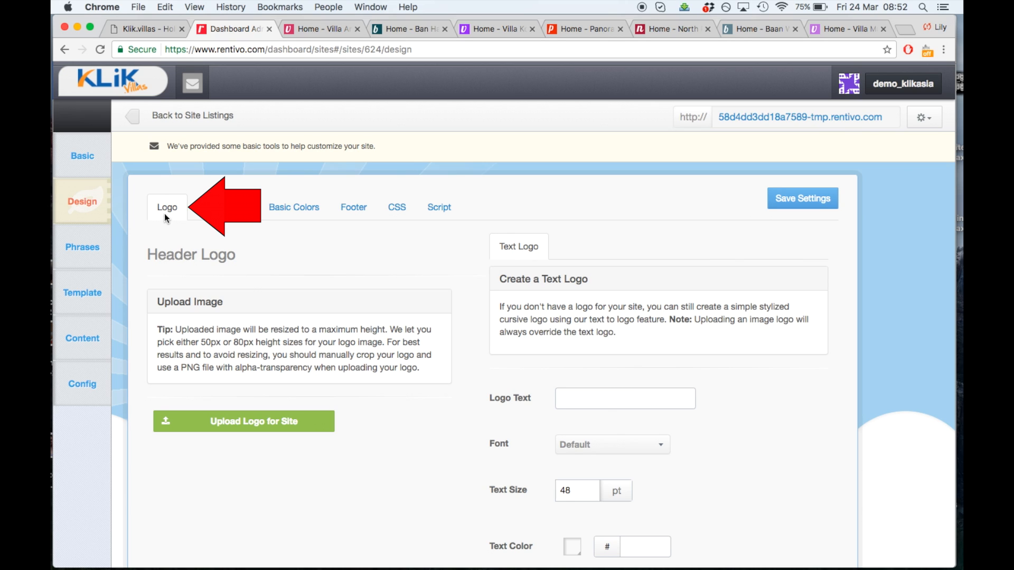
pyautogui.click(327, 423)
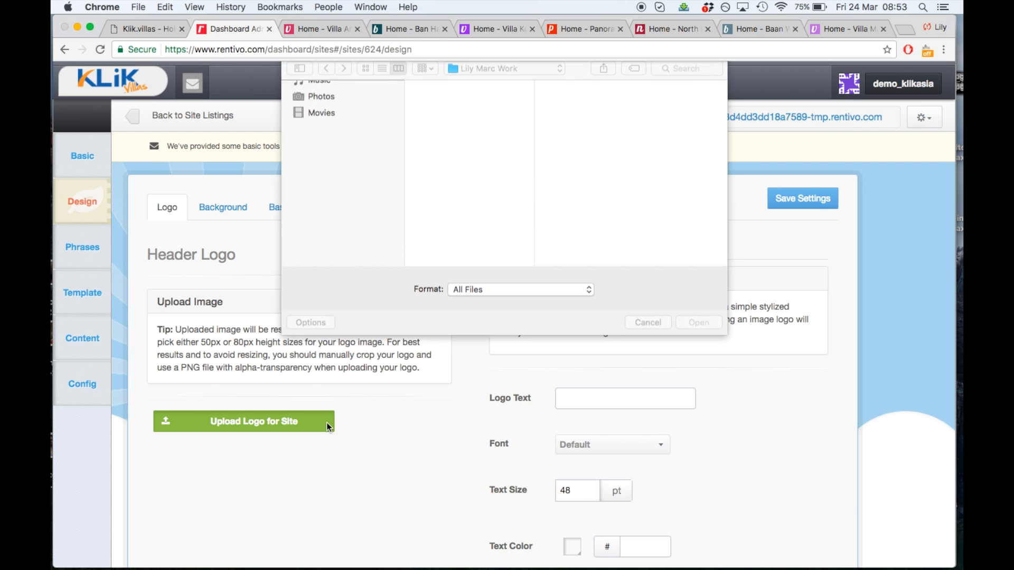
pyautogui.click(334, 126)
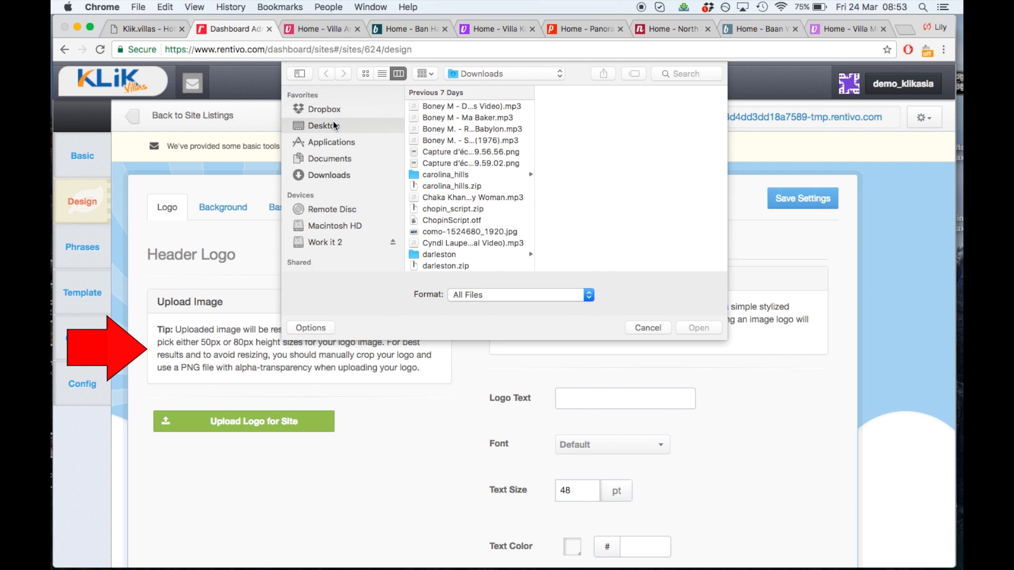
pyautogui.click(470, 107)
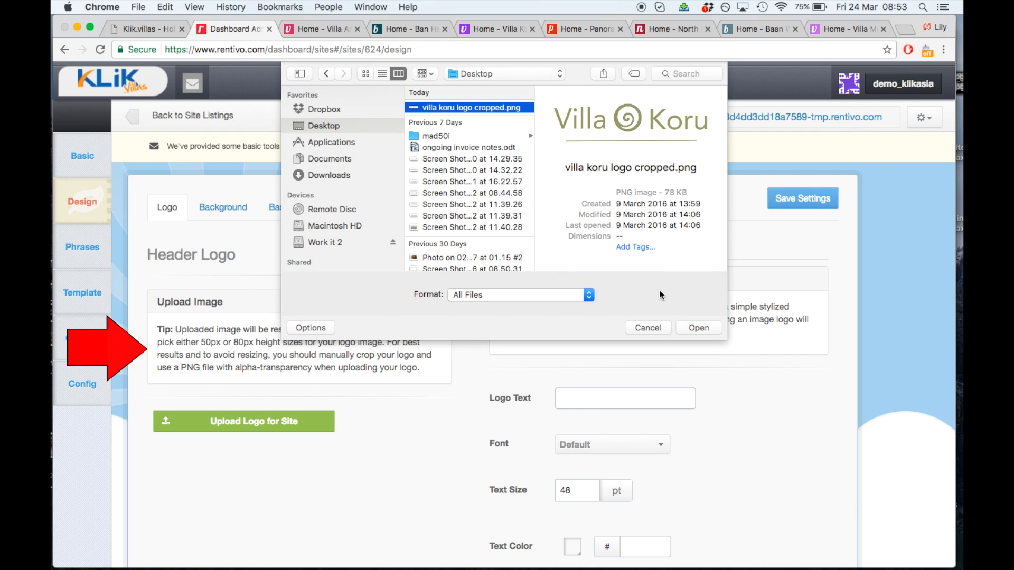
pyautogui.click(692, 327)
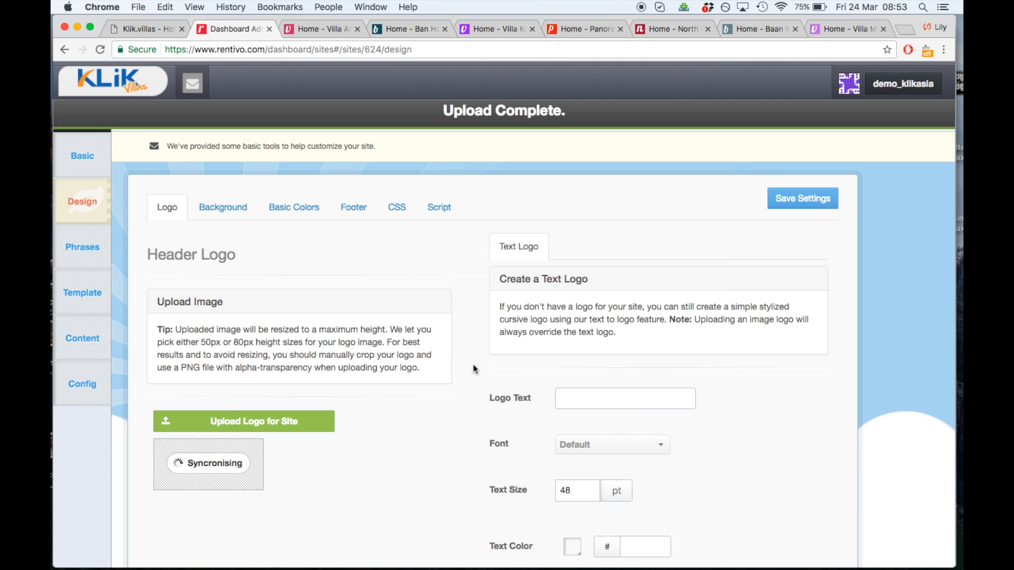
pyautogui.click(789, 198)
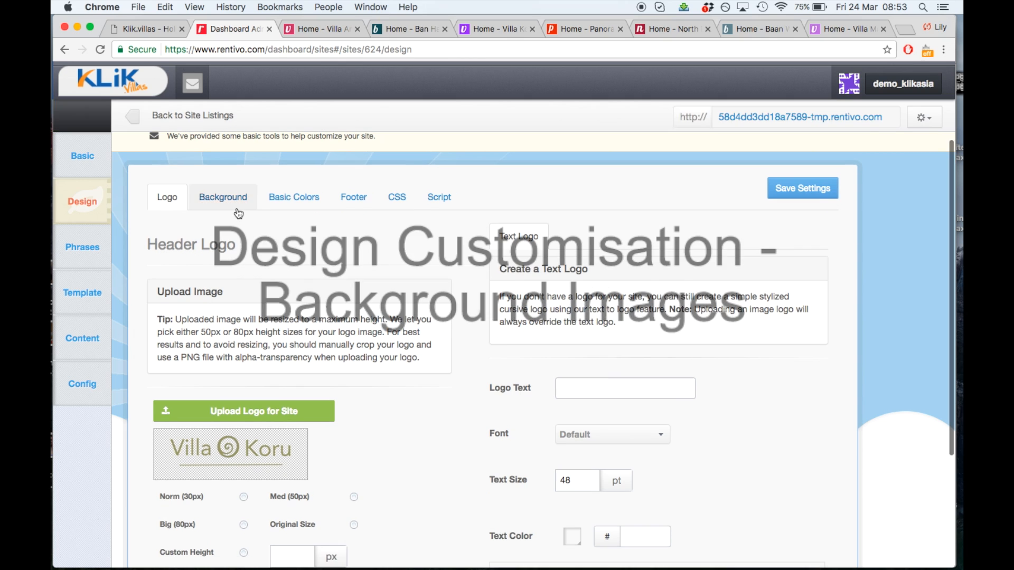
# Show Design's Background settings, glance at the Baan Wanora and Villa Manta sites, then return
pyautogui.click(222, 205)
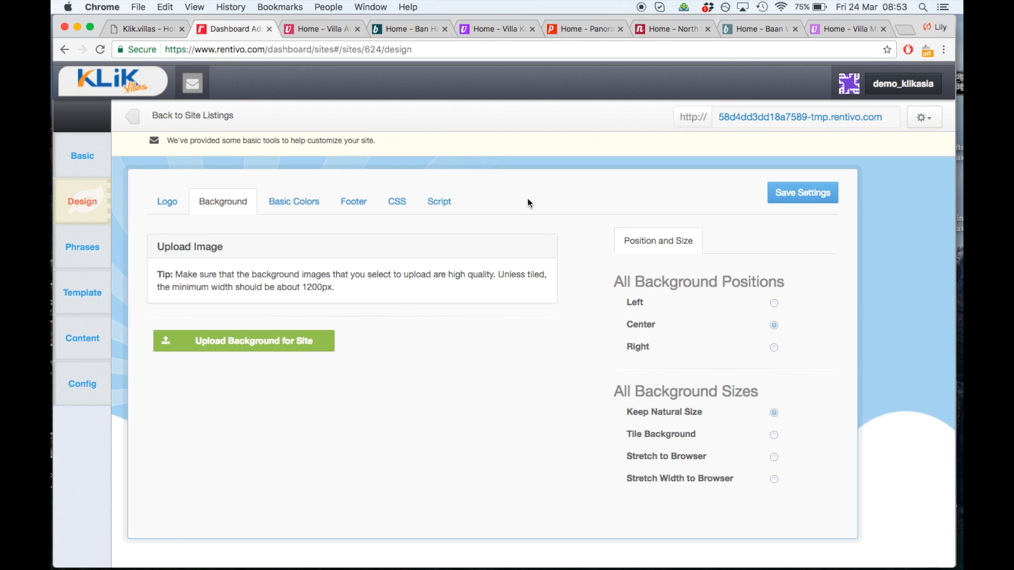
pyautogui.click(762, 32)
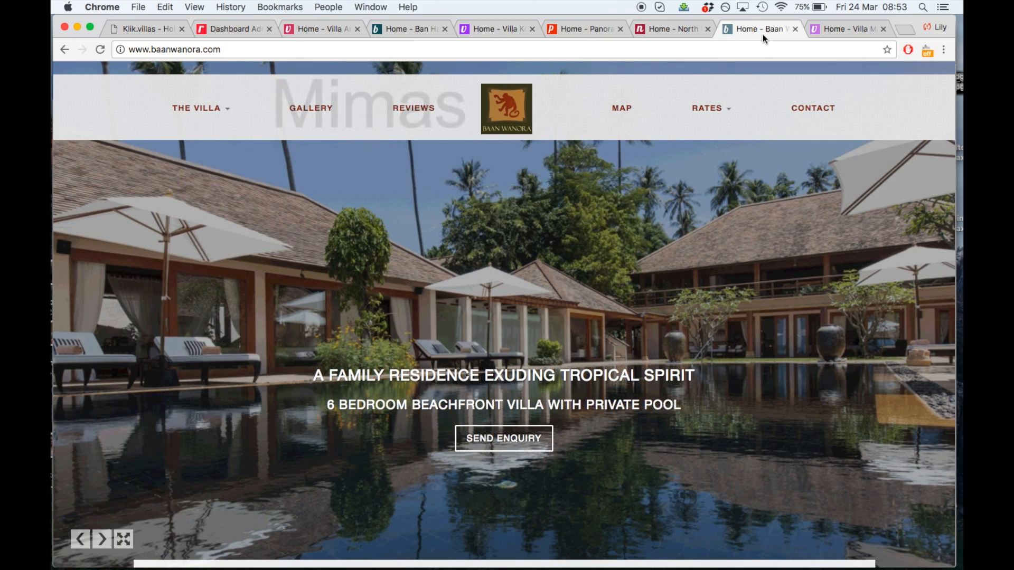
pyautogui.click(827, 31)
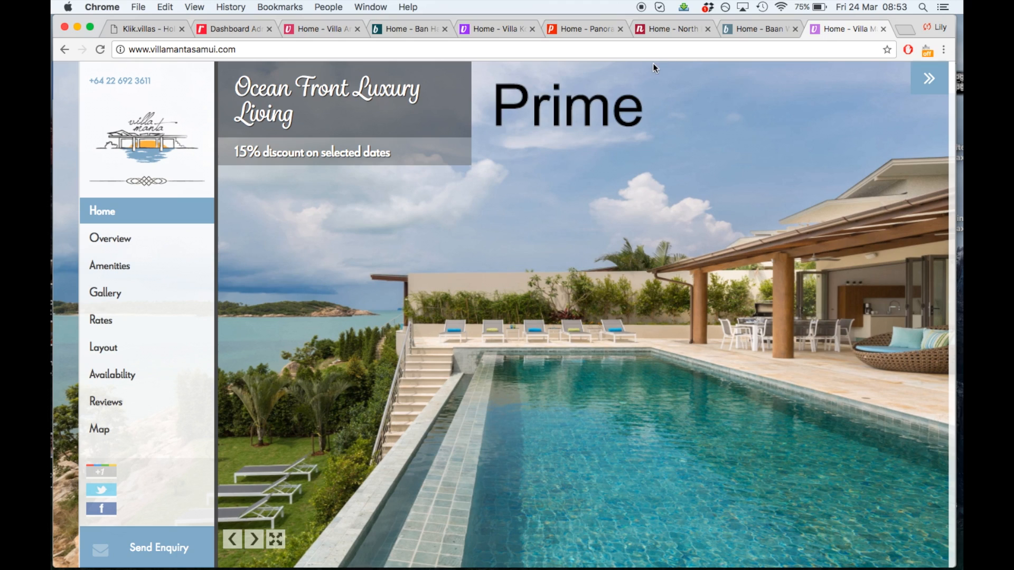
pyautogui.click(241, 28)
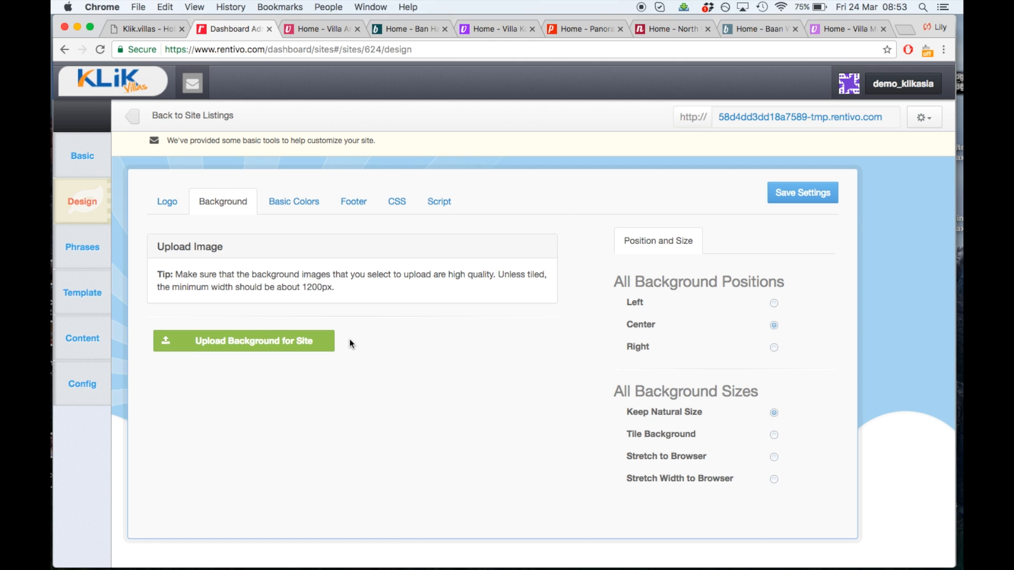
# Upload Villa-Rom-Trai-(V9)-01-main-shot.jpg as the site background, save the settings, and view the live site
pyautogui.click(328, 344)
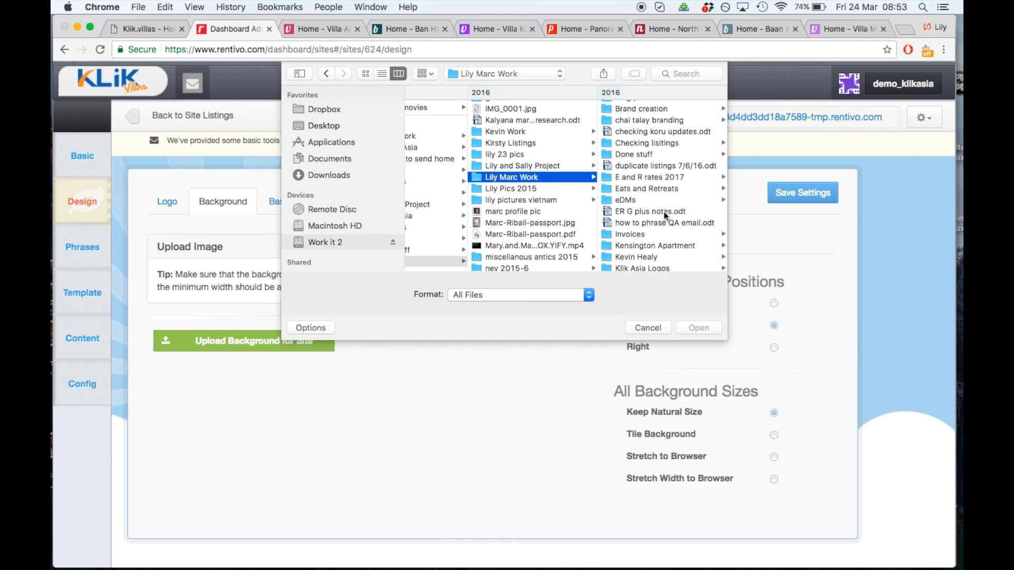
pyautogui.press('super+bracketleft')
pyautogui.press('super+bracketleft')
pyautogui.press('super+bracketleft')
pyautogui.click(648, 141)
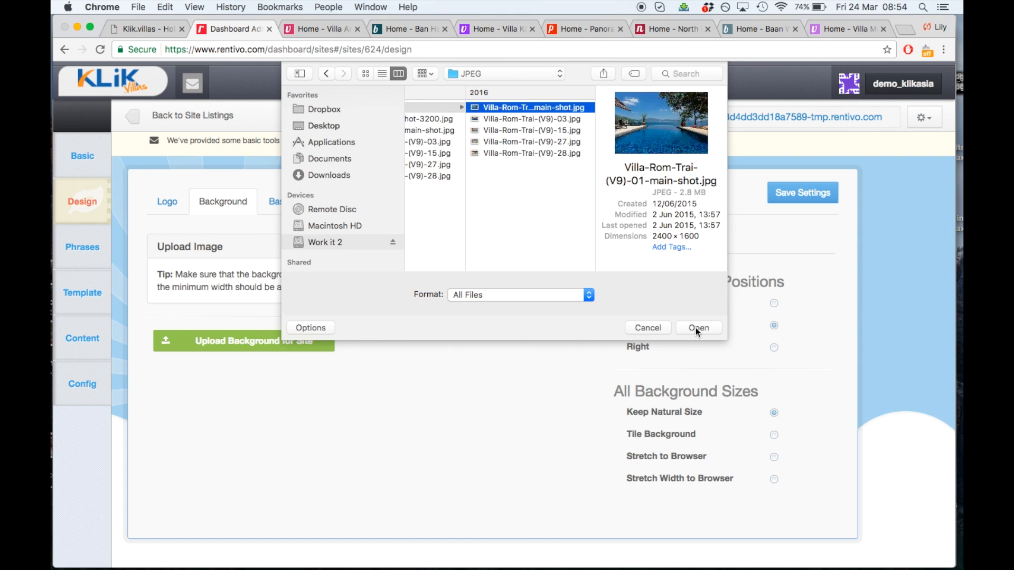
pyautogui.click(698, 328)
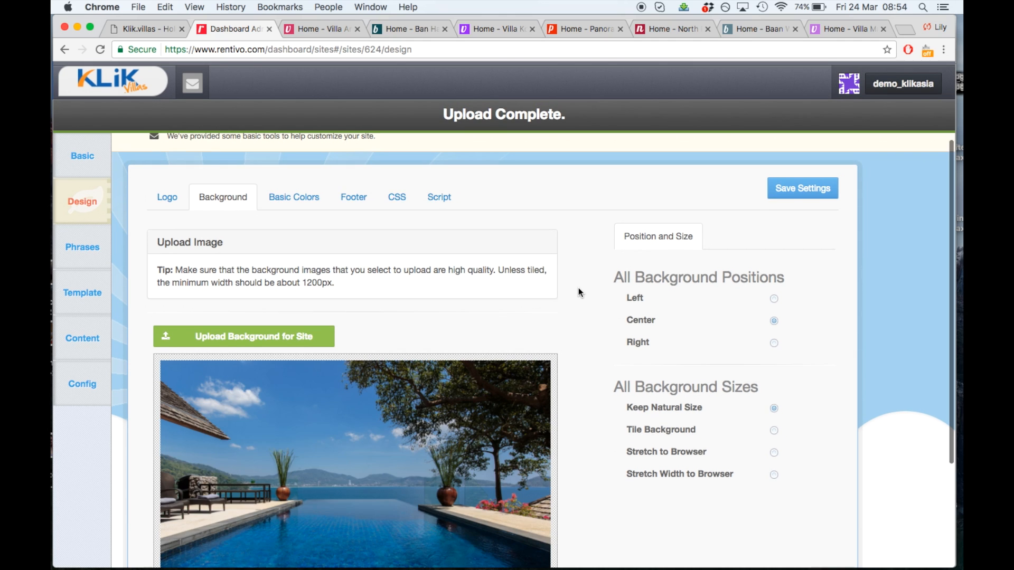
pyautogui.scroll(-2, 660, 254)
pyautogui.click(804, 141)
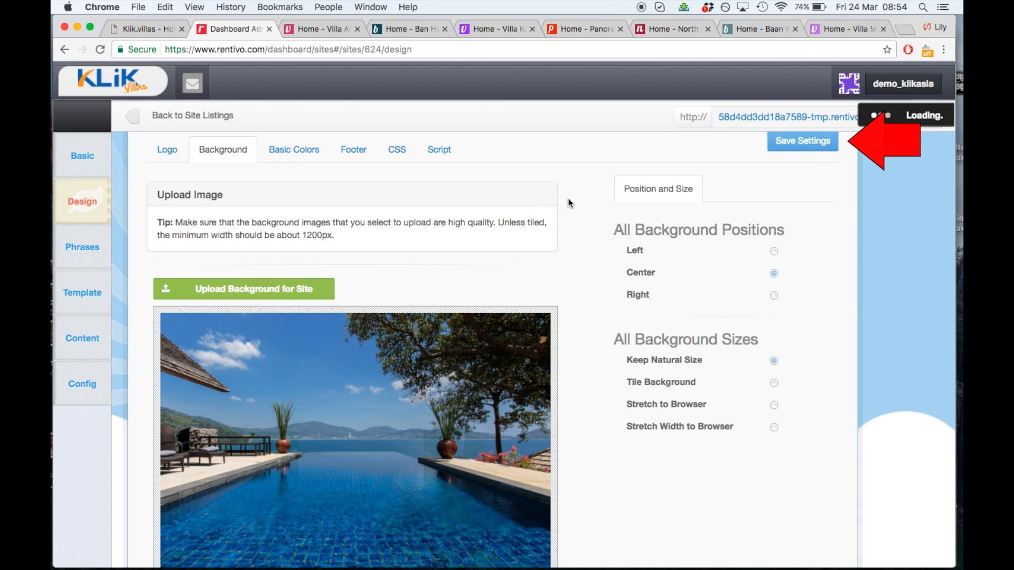
pyautogui.click(300, 27)
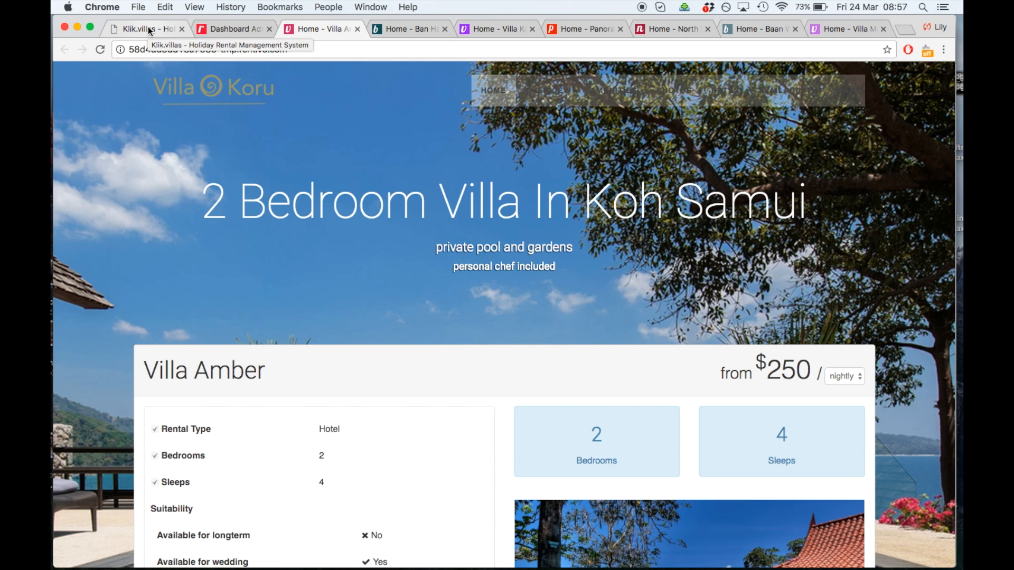
# After previewing Villa Amber's new pool background, switch to the Villa Koru website for comparison
pyautogui.click(496, 28)
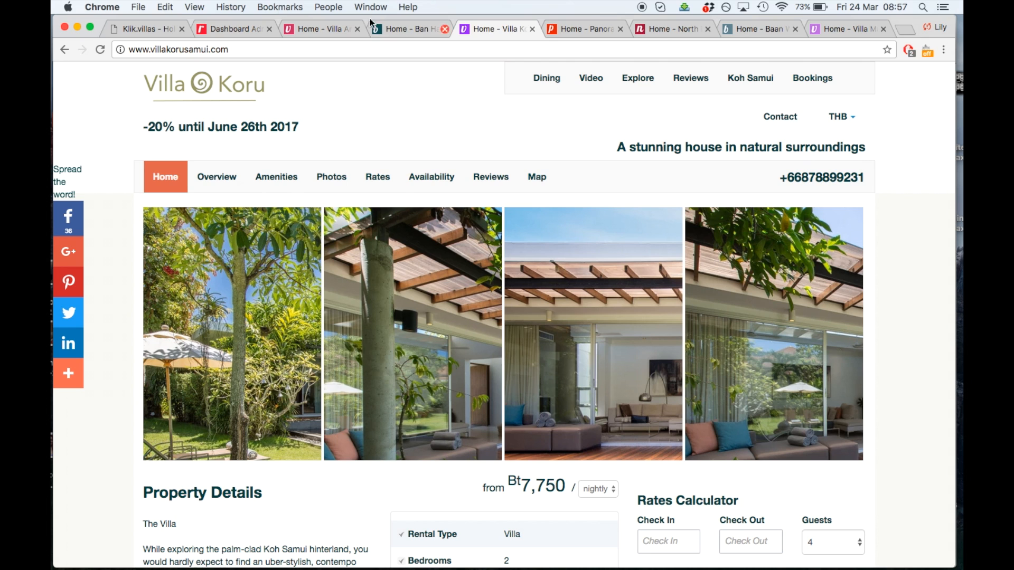
# In Klik.villas, move the pool photo to the top of Villa Koru's images and update the listing
pyautogui.click(148, 23)
pyautogui.scroll(-5, 132, 243)
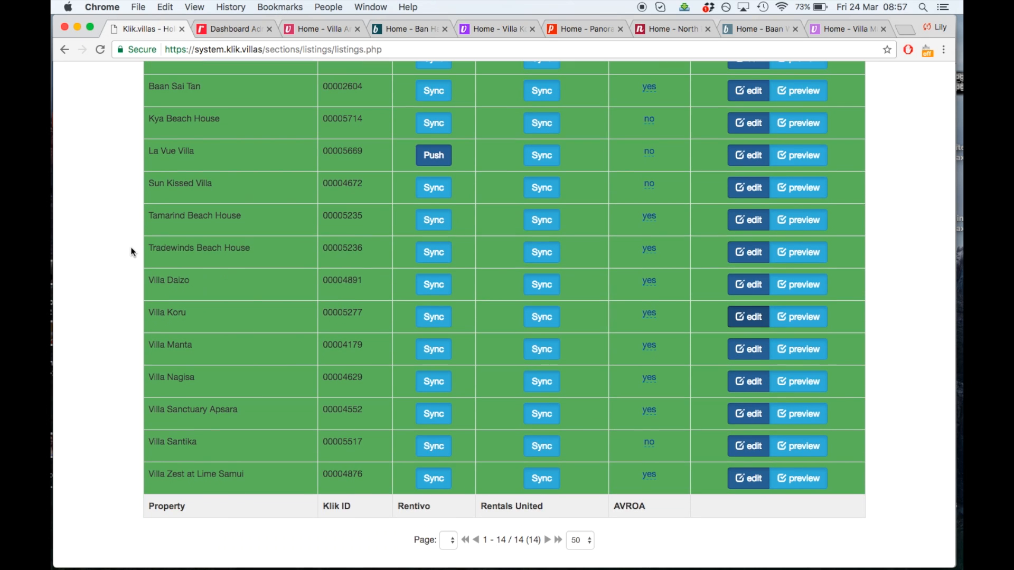
pyautogui.click(168, 310)
pyautogui.click(778, 215)
pyautogui.click(787, 419)
pyautogui.moveTo(238, 375); pyautogui.dragTo(265, 260)
pyautogui.scroll(4, 616, 207)
pyautogui.click(832, 93)
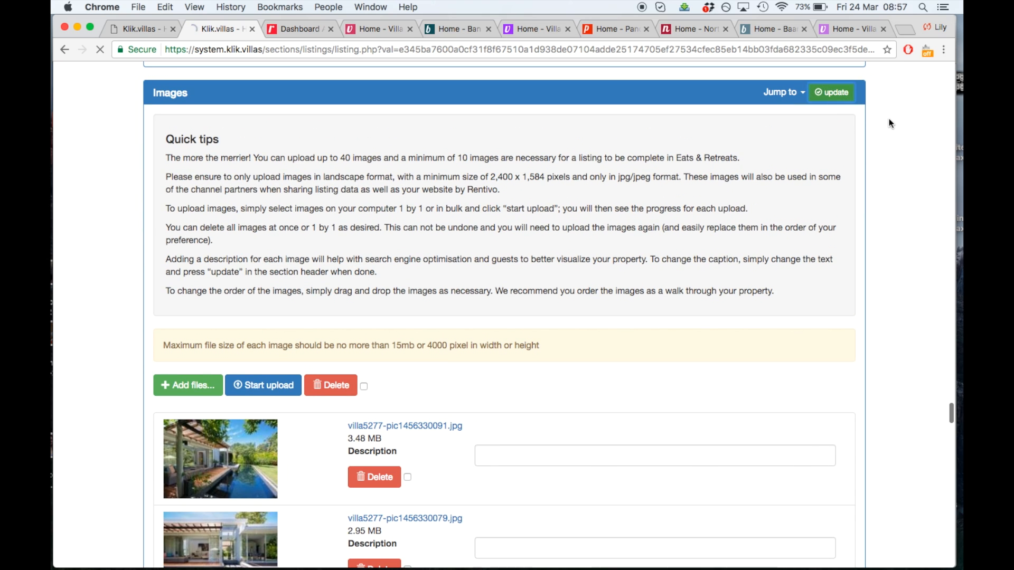
# Sync the Villa Koru listing to Rentivo and view its website
pyautogui.scroll(20, 889, 119)
pyautogui.click(802, 182)
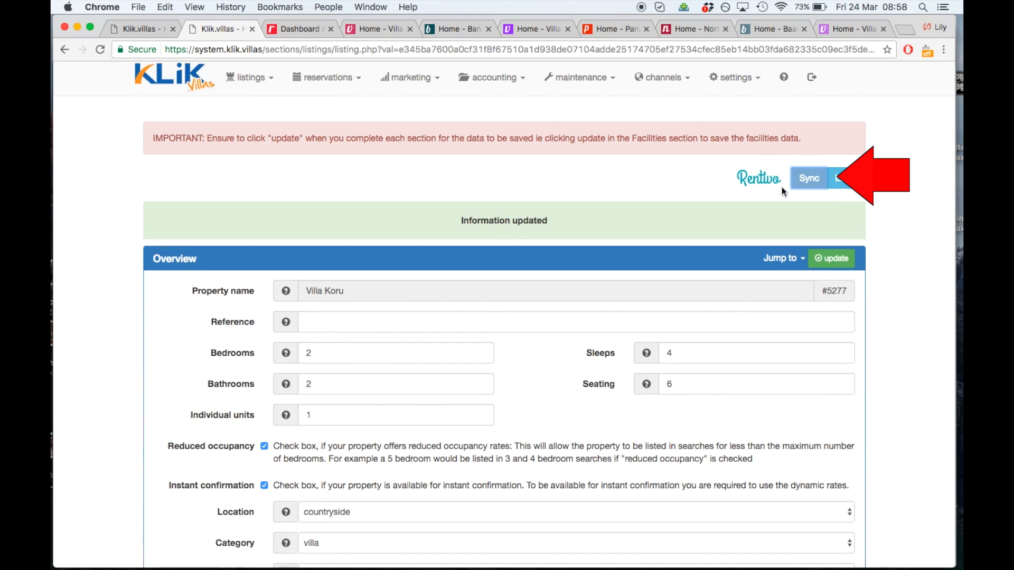
pyautogui.click(528, 29)
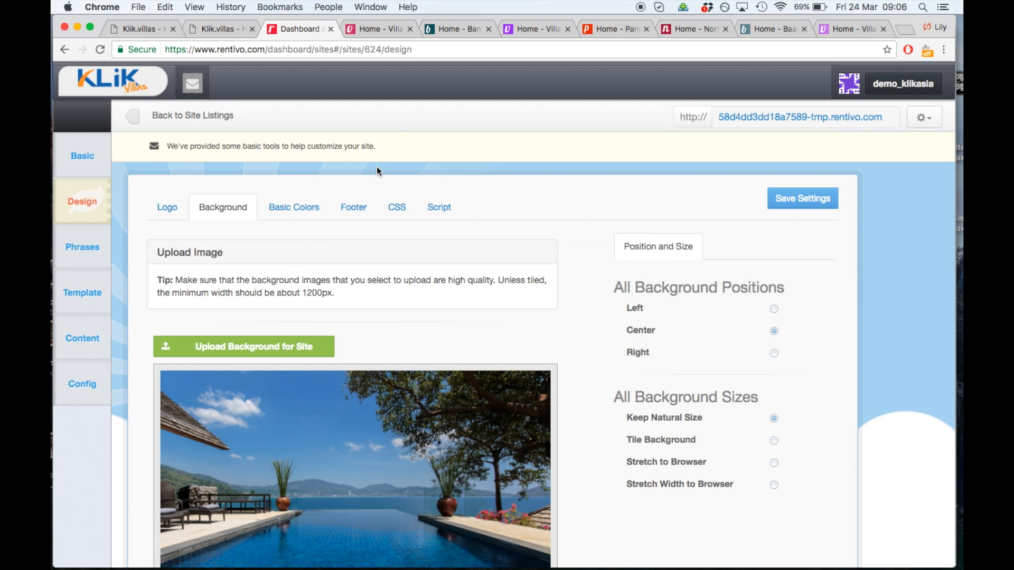
# Set Main Font Color to 020101 and Header Navigation Bg to light blue 707ae6, save, and preview
pyautogui.click(252, 29)
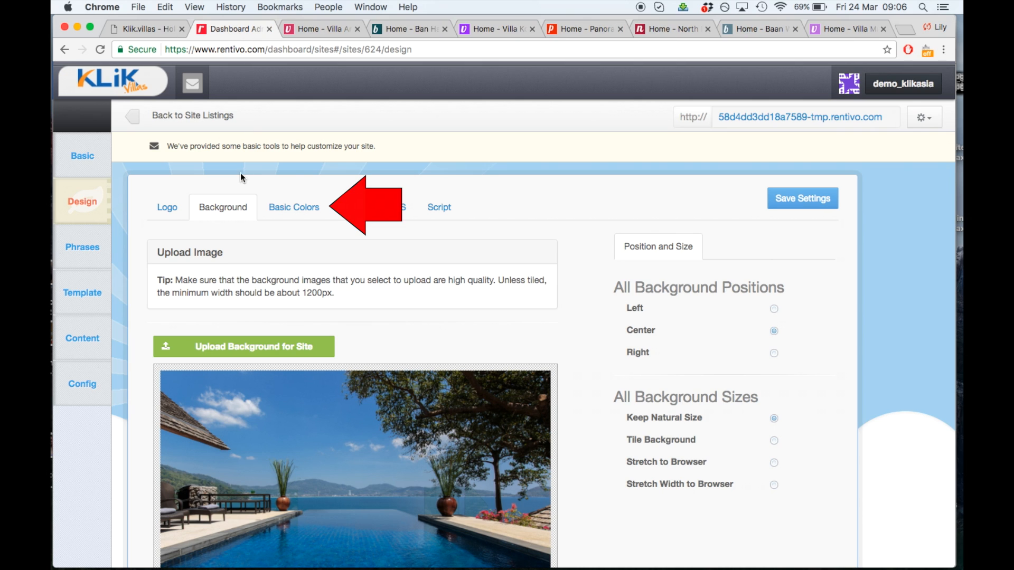
pyautogui.click(310, 215)
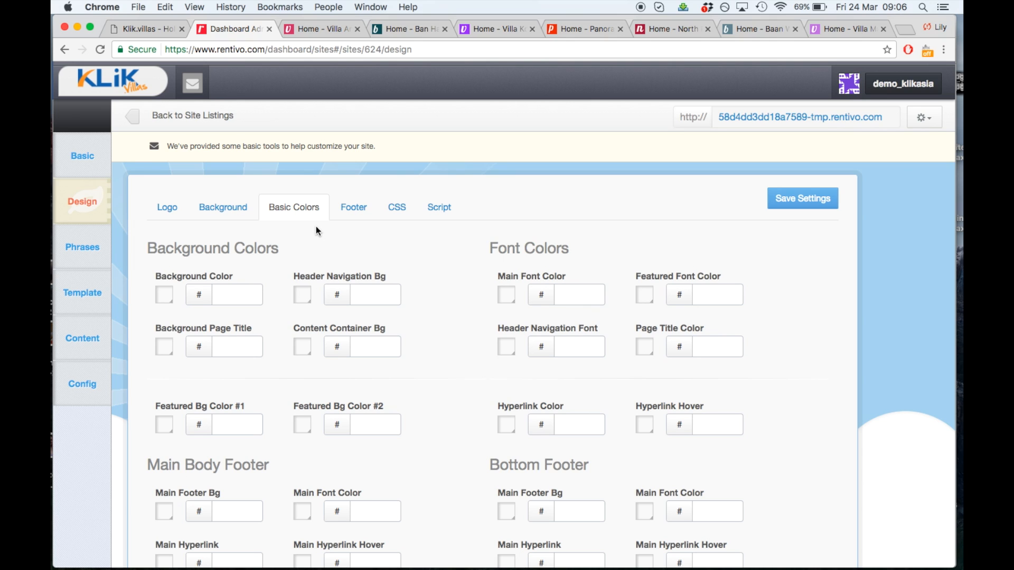
pyautogui.scroll(-1, 320, 227)
pyautogui.click(506, 290)
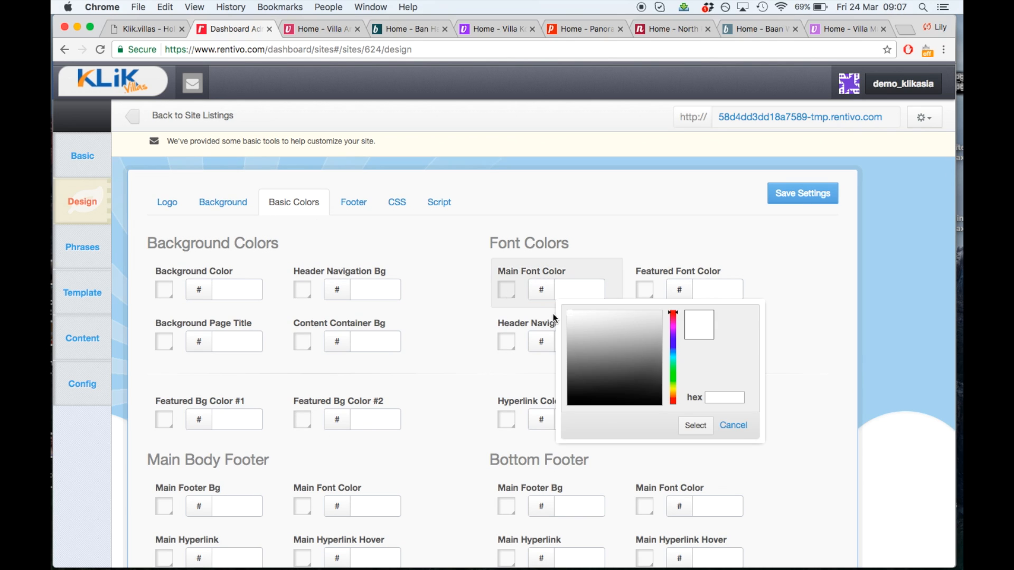
pyautogui.click(614, 404)
pyautogui.click(696, 426)
pyautogui.click(375, 290)
pyautogui.click(469, 343)
pyautogui.click(412, 321)
pyautogui.click(492, 426)
pyautogui.click(792, 194)
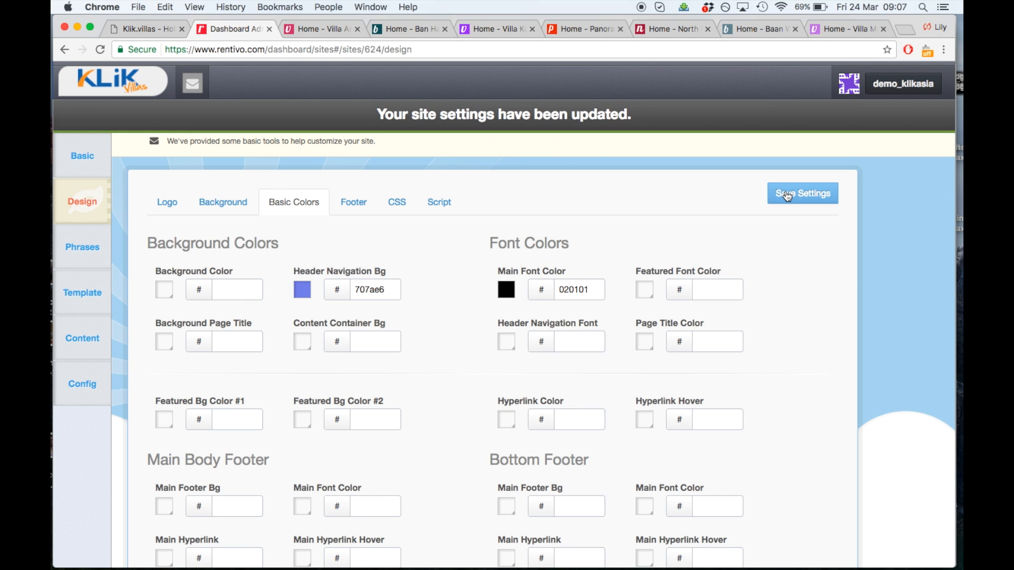
pyautogui.click(320, 31)
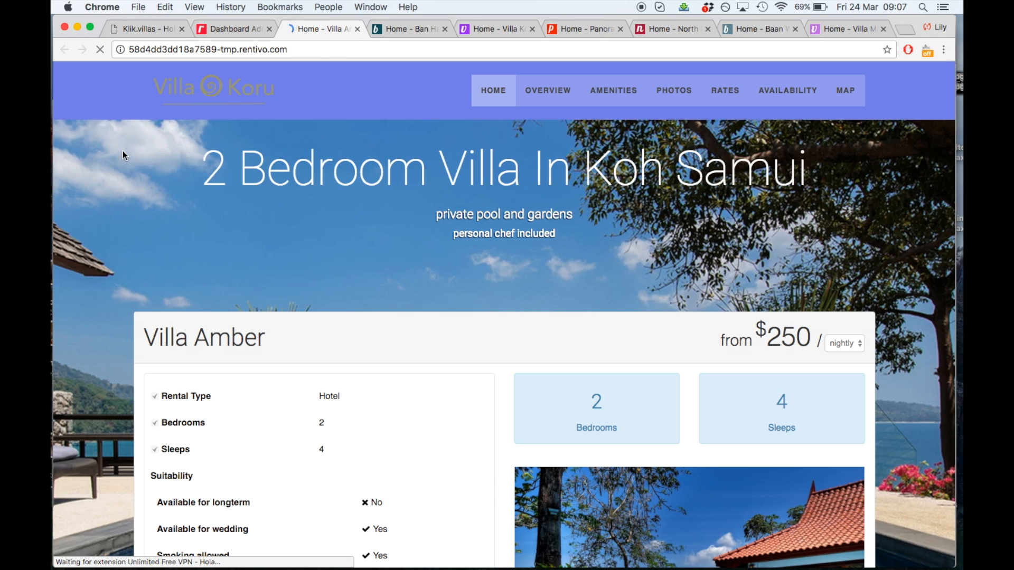
# Change Header Navigation Bg to darker blue 202db9, save, and reload the site to check it
pyautogui.click(225, 29)
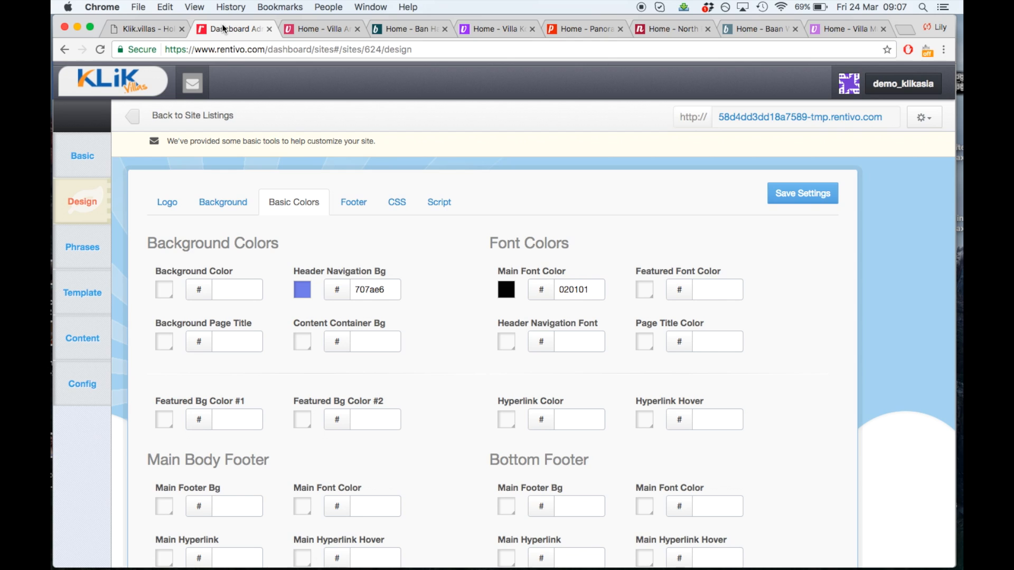
pyautogui.click(387, 291)
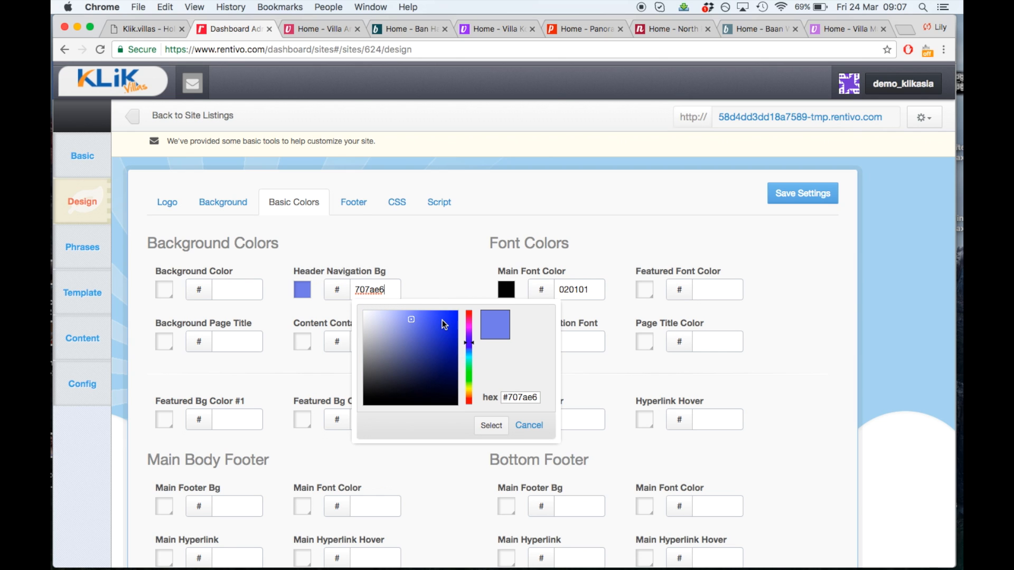
pyautogui.click(441, 336)
pyautogui.click(490, 426)
pyautogui.click(802, 194)
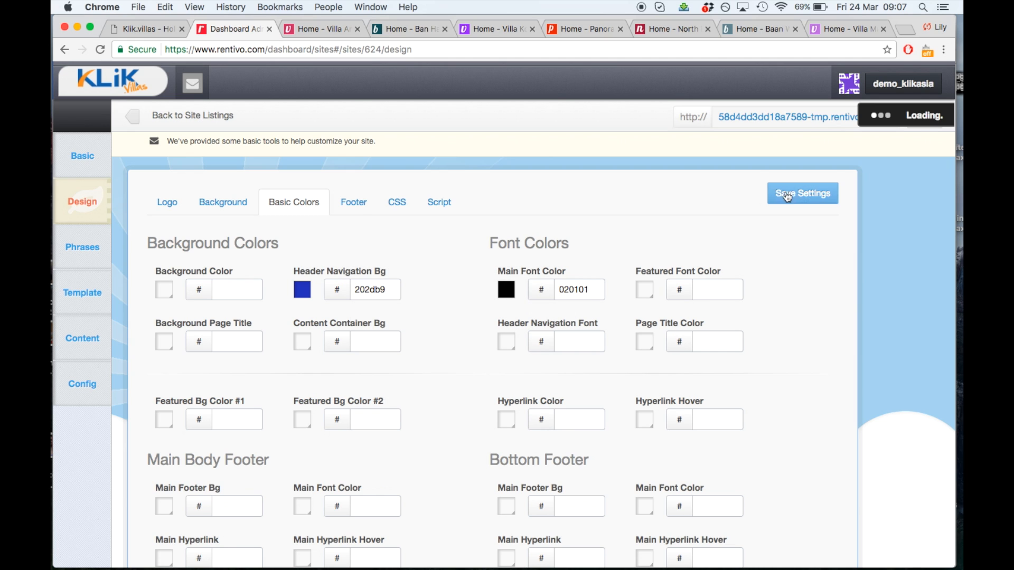
pyautogui.click(320, 29)
pyautogui.click(100, 50)
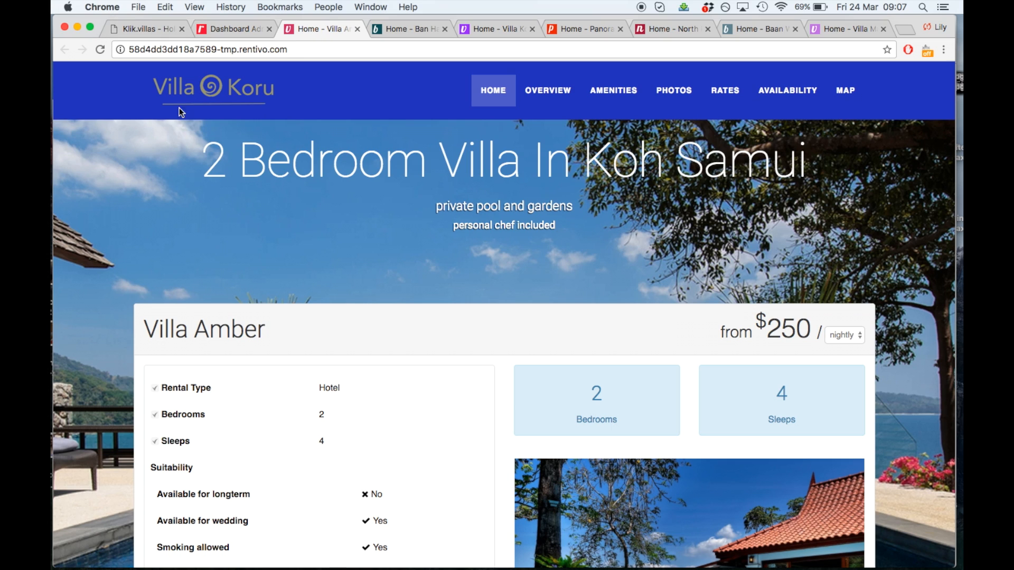
pyautogui.click(227, 29)
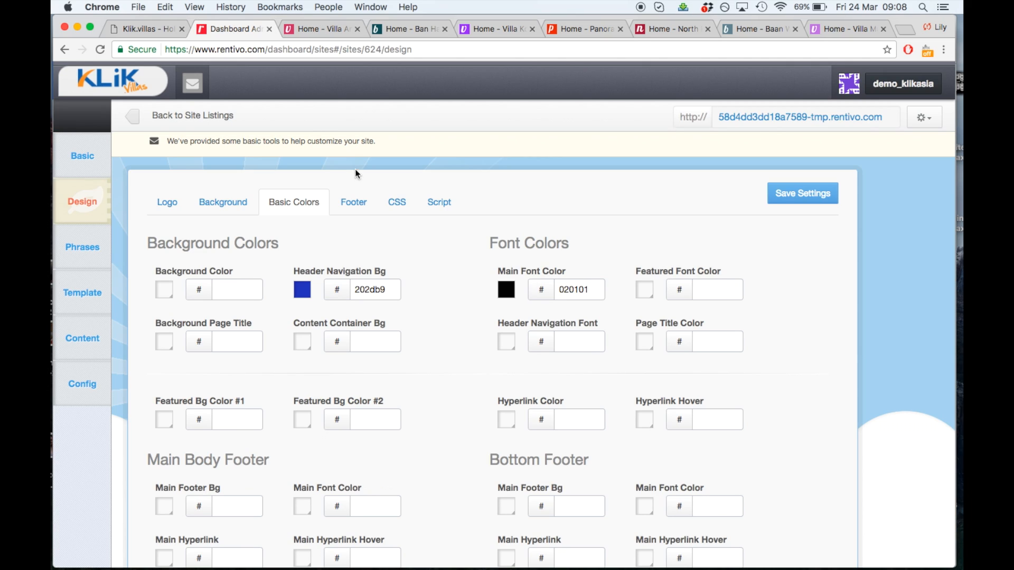
# Set the footer to three columns and enter 'Managed by Unique Retreats' in the first column
pyautogui.click(366, 195)
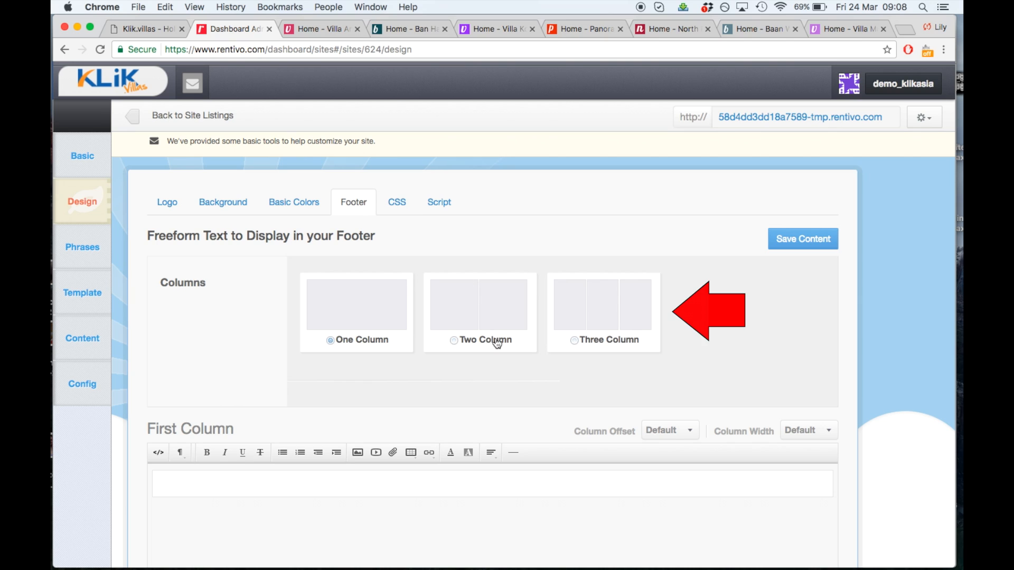
pyautogui.click(579, 346)
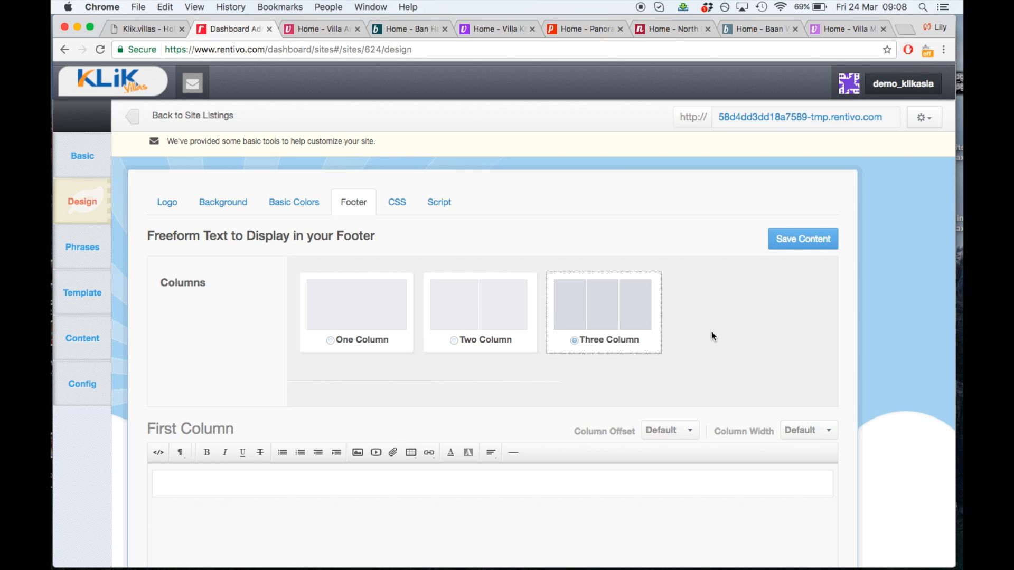
pyautogui.scroll(-5, 712, 336)
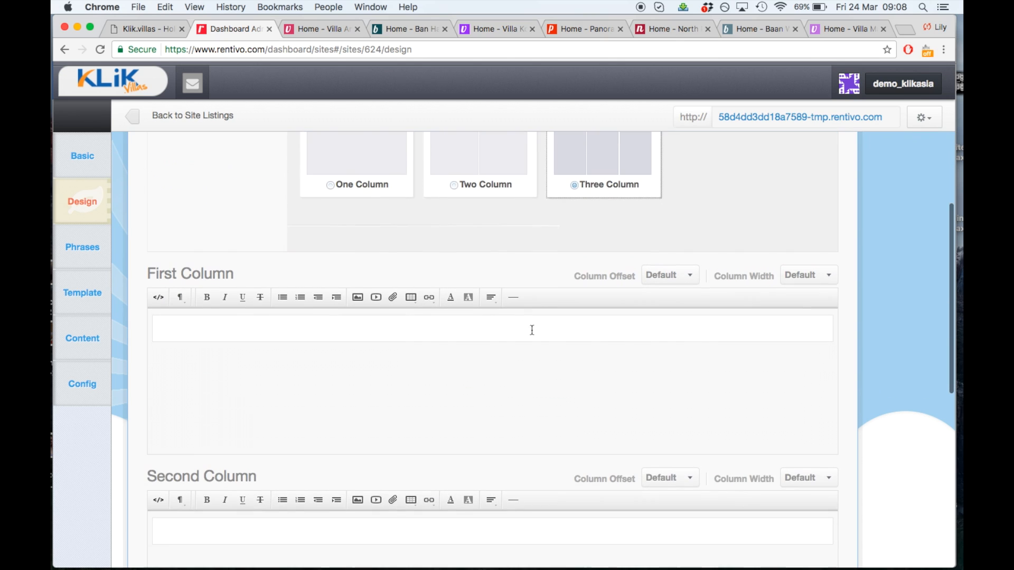
pyautogui.click(531, 331)
pyautogui.write('Managed by Un')
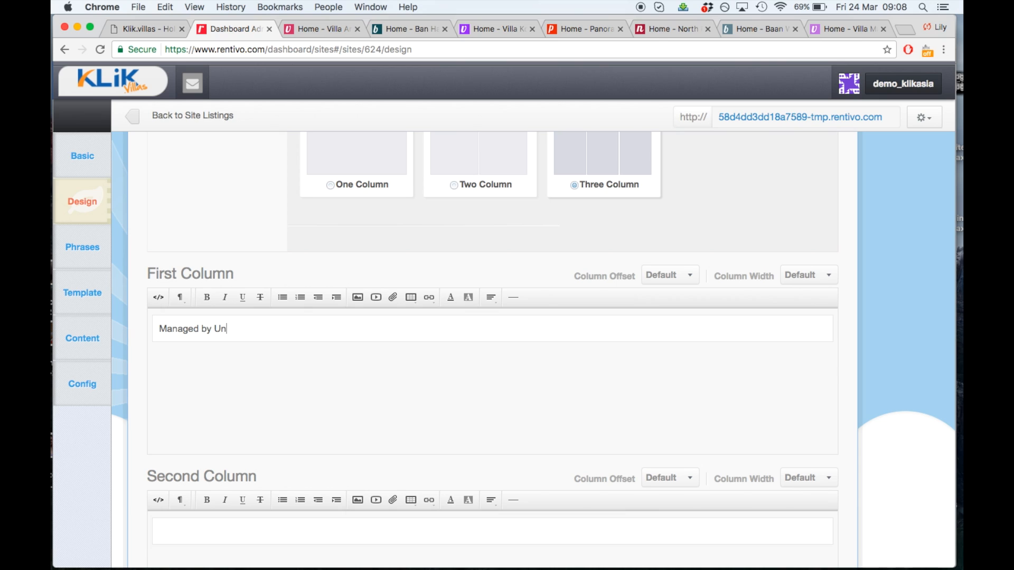
pyautogui.write('ique Retreats')
# Link 'Unique Retreats' to uniqueretreats.com, opening in a new tab
pyautogui.moveTo(214, 331); pyautogui.dragTo(289, 331)
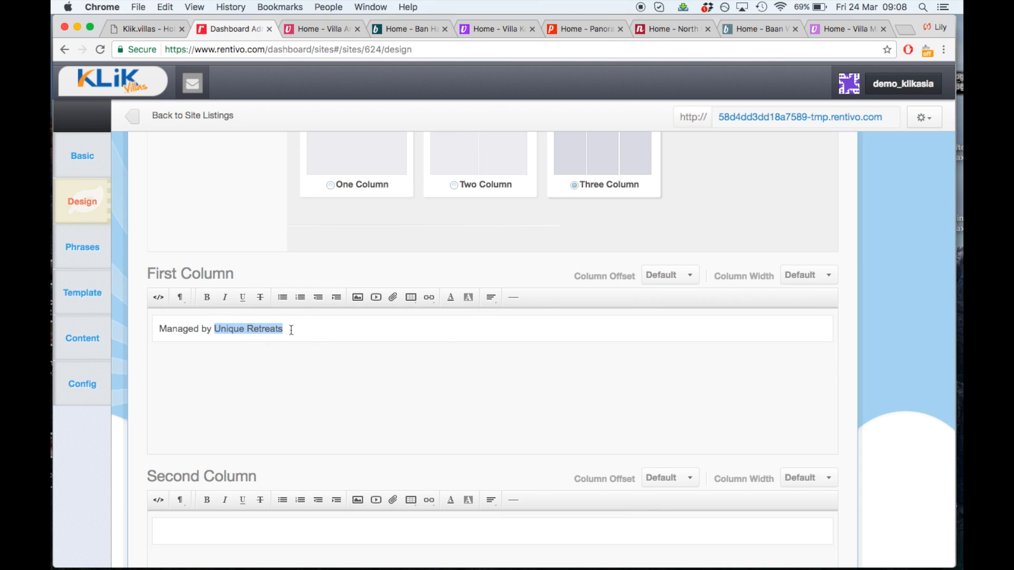
pyautogui.click(429, 297)
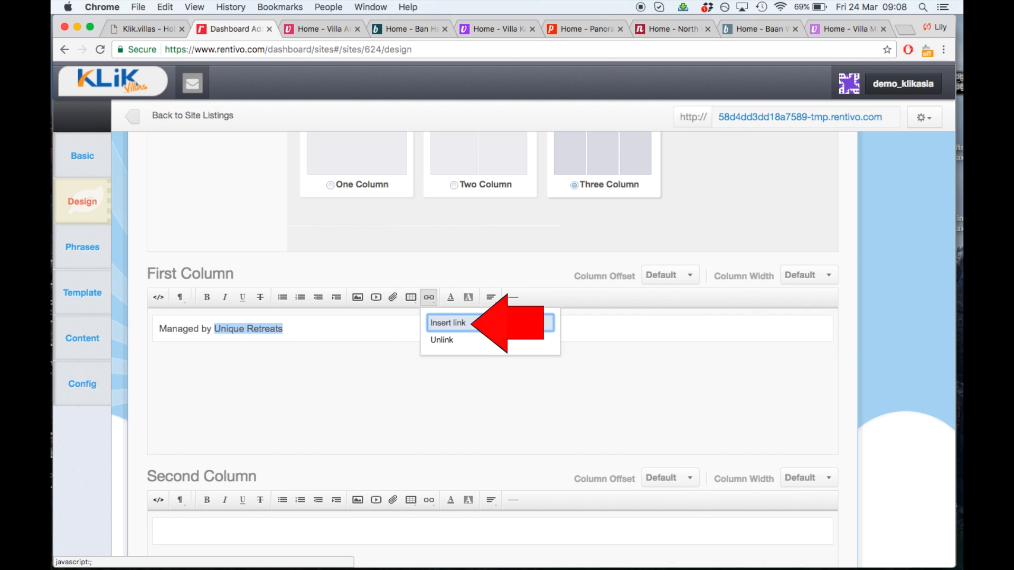
pyautogui.click(453, 324)
pyautogui.write('u')
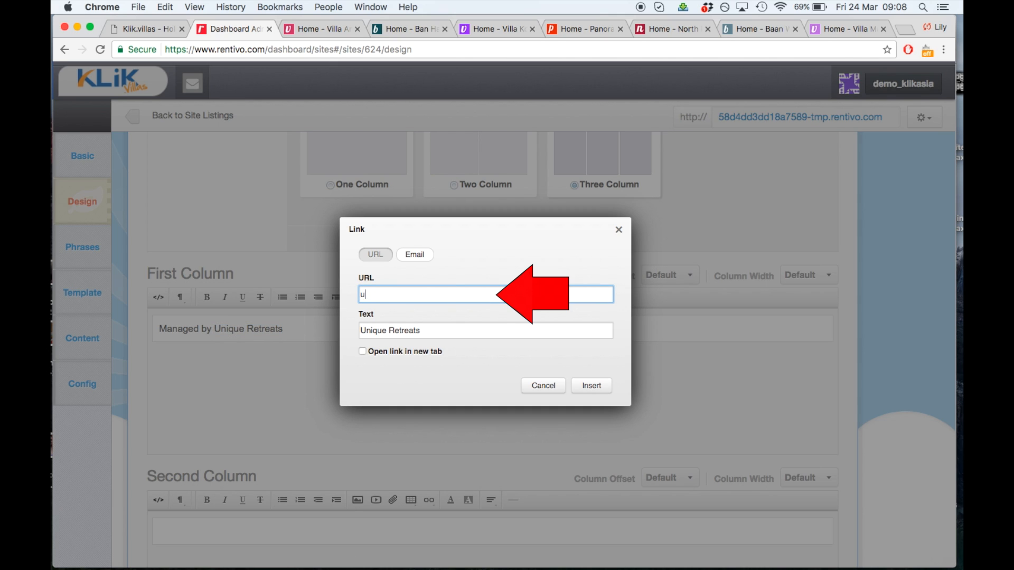
pyautogui.write('niqueretreats.com')
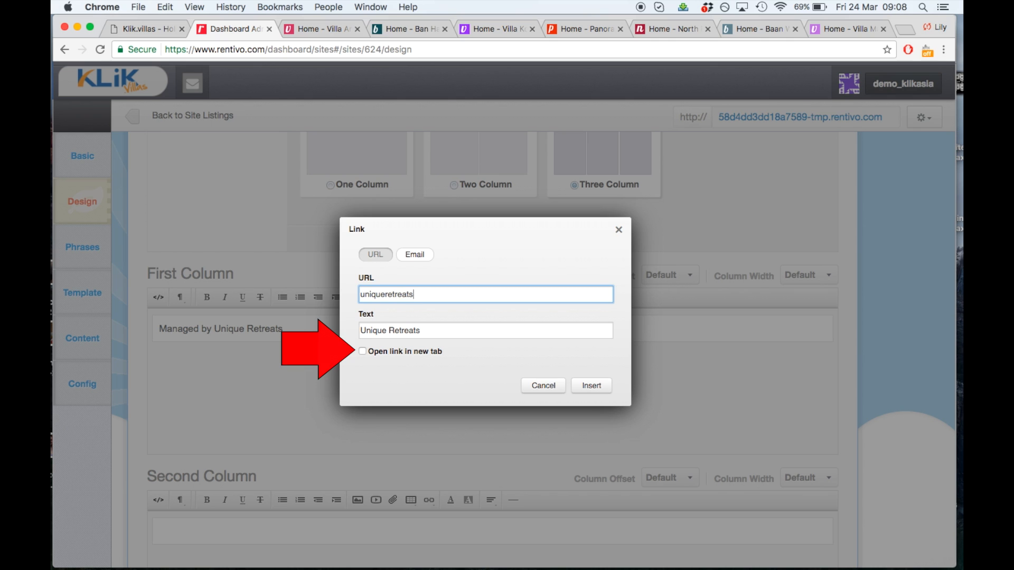
pyautogui.click(363, 352)
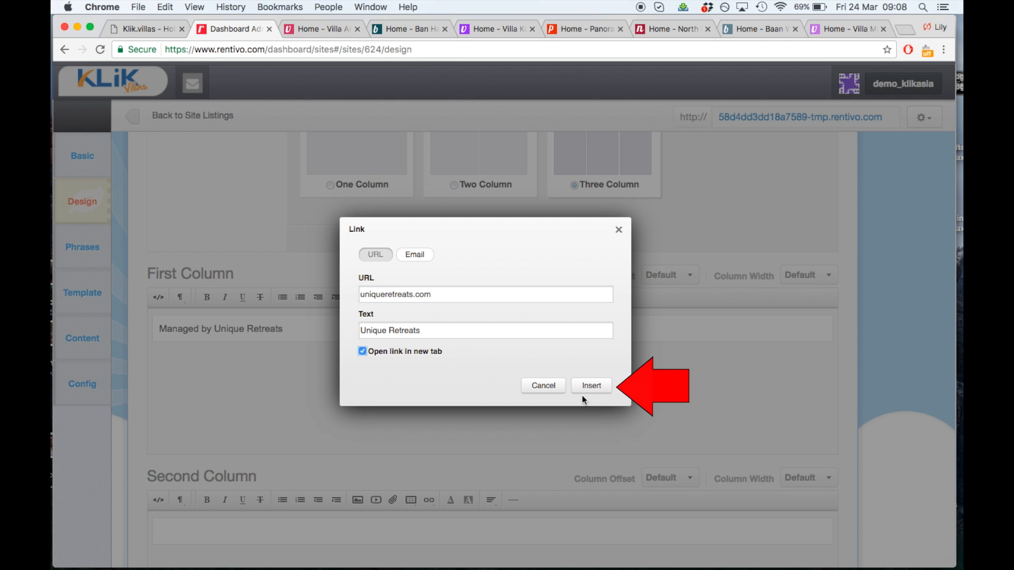
pyautogui.click(586, 392)
pyautogui.scroll(-3, 515, 404)
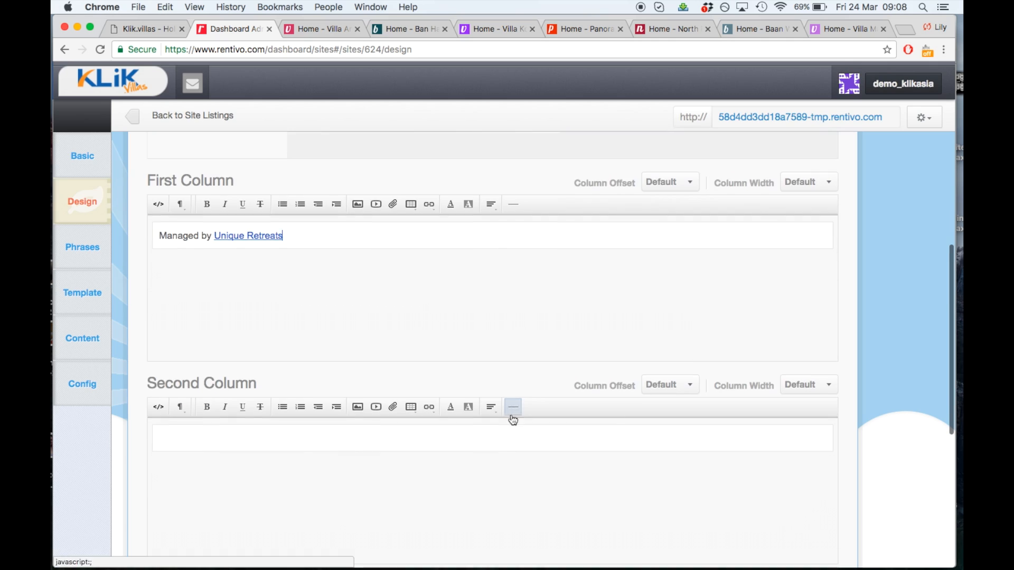
pyautogui.scroll(-5, 512, 480)
# Enter the villa owner's credit in the third footer column and save the footer content
pyautogui.click(512, 480)
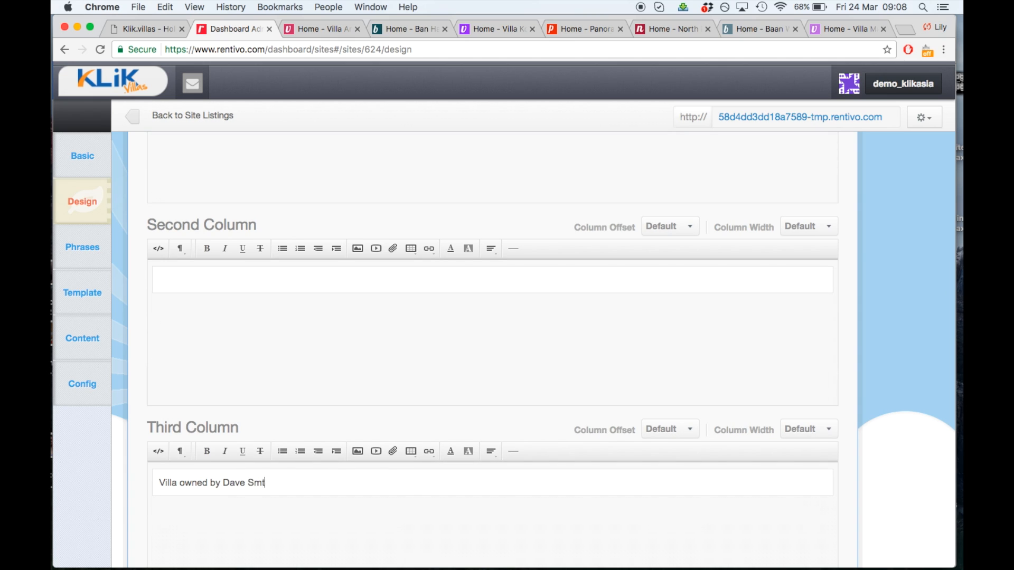
pyautogui.scroll(10, 769, 214)
pyautogui.click(784, 244)
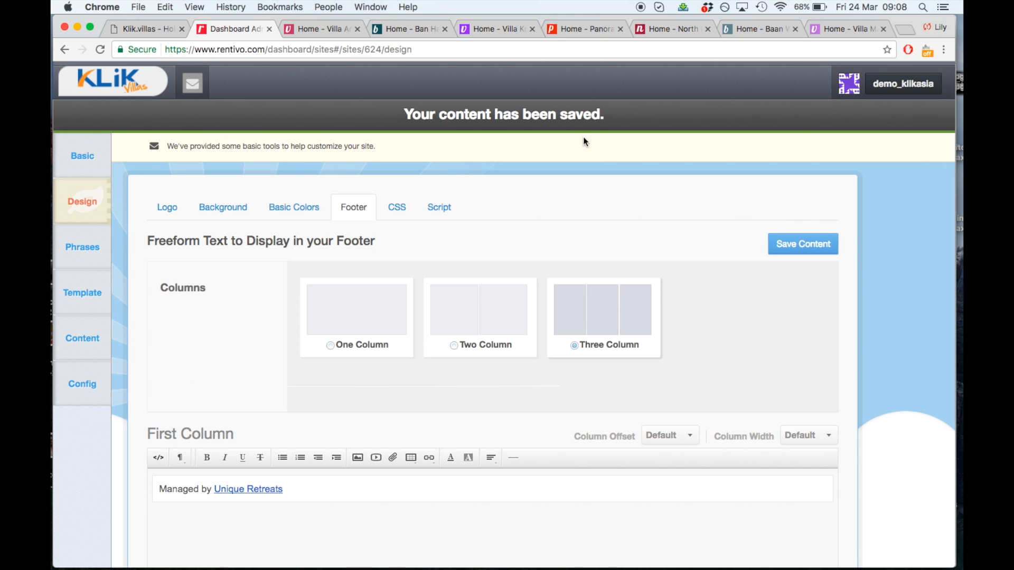
# Reload the live villa site to check both footer credits, then return to the dashboard
pyautogui.click(323, 28)
pyautogui.press('super+r')
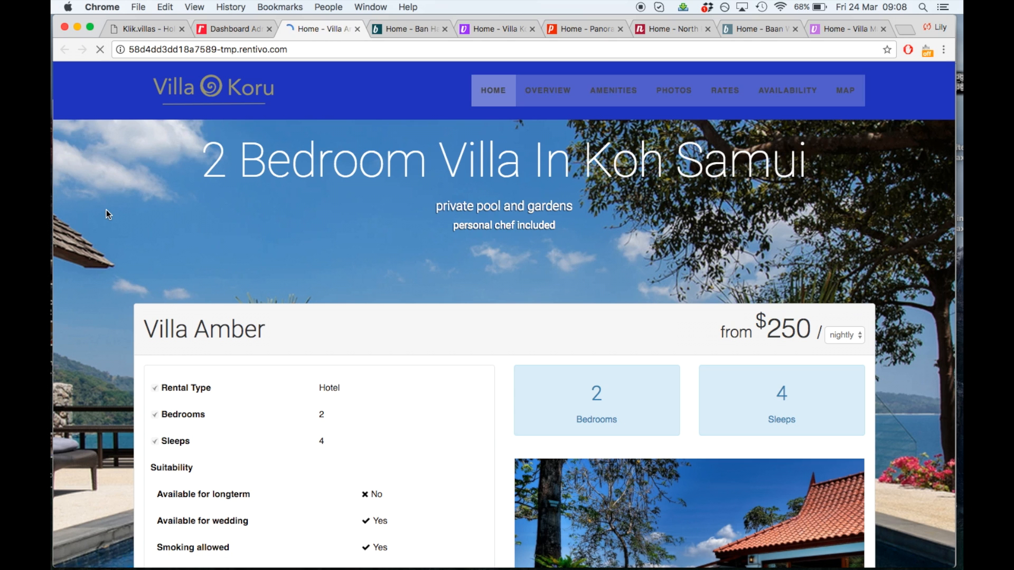
pyautogui.scroll(-8, 106, 211)
pyautogui.scroll(-5, 107, 210)
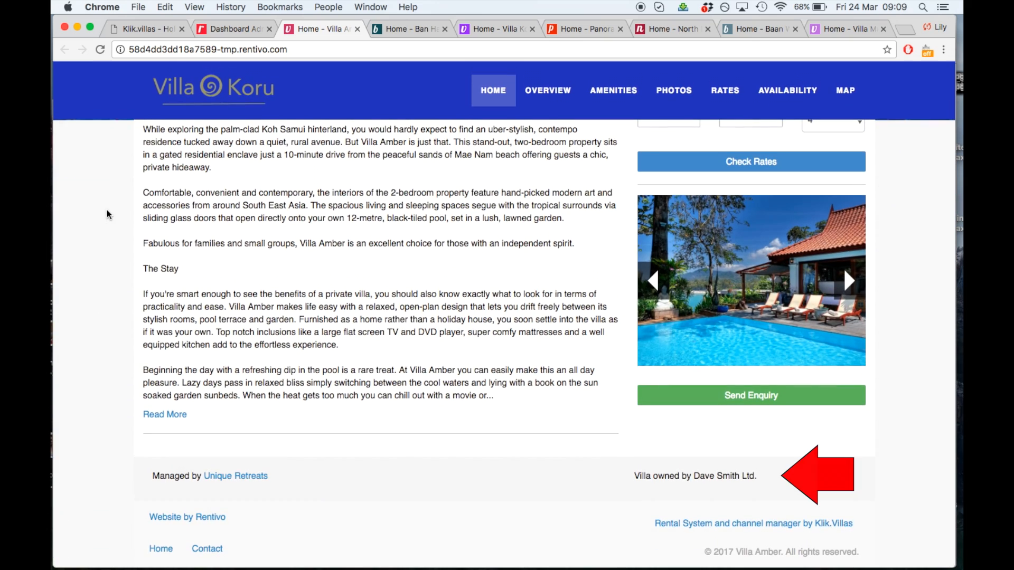
pyautogui.scroll(15, 107, 210)
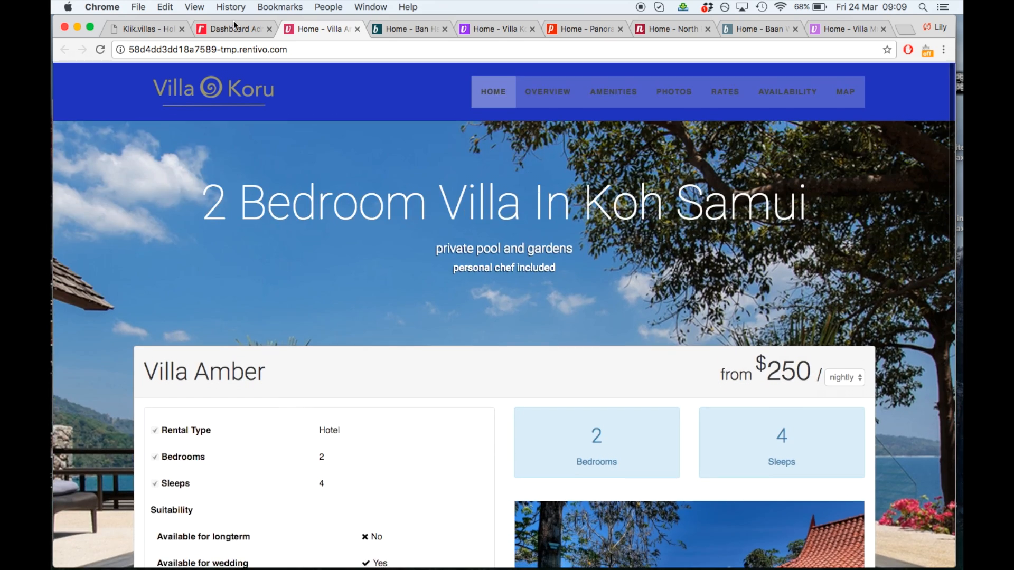
pyautogui.click(234, 29)
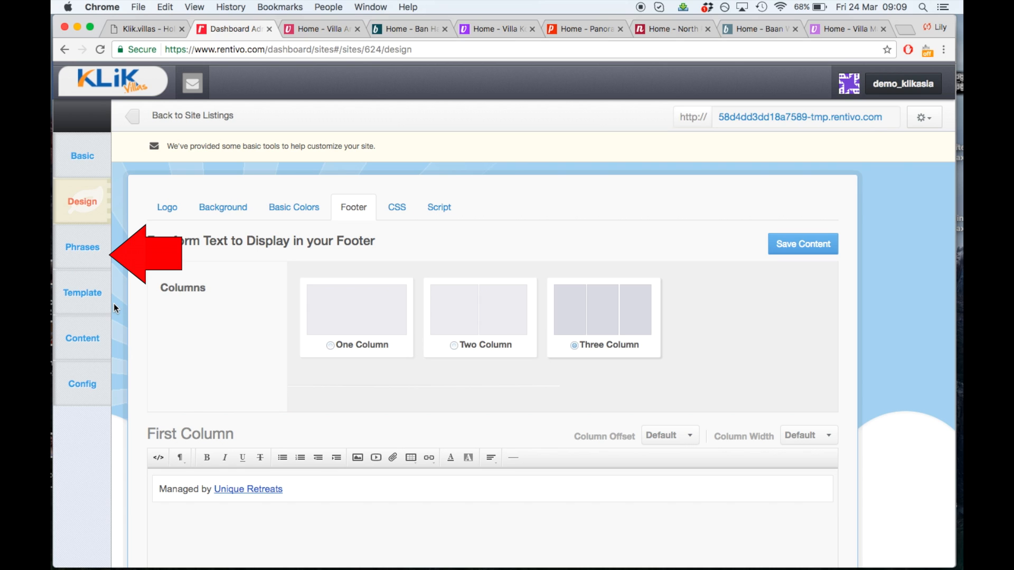
# Open the Phrases list and check the current Photos menu wording on the villa site
pyautogui.click(99, 262)
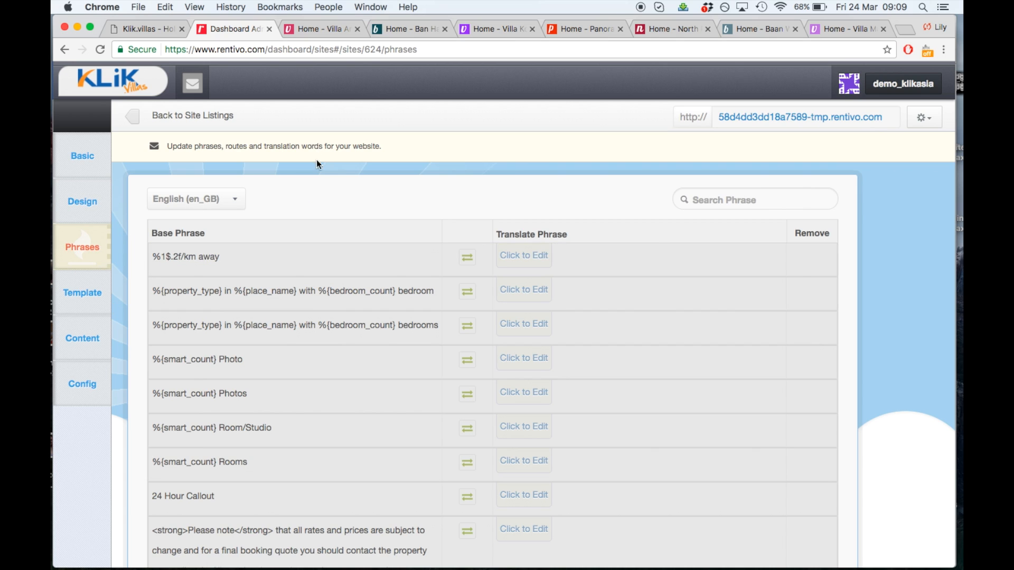
pyautogui.click(310, 29)
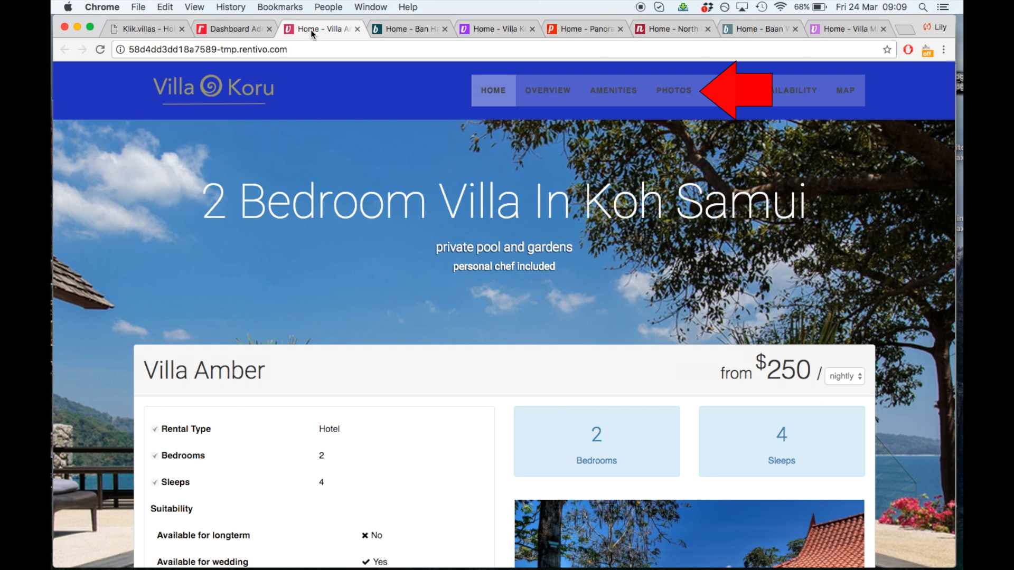
pyautogui.click(240, 29)
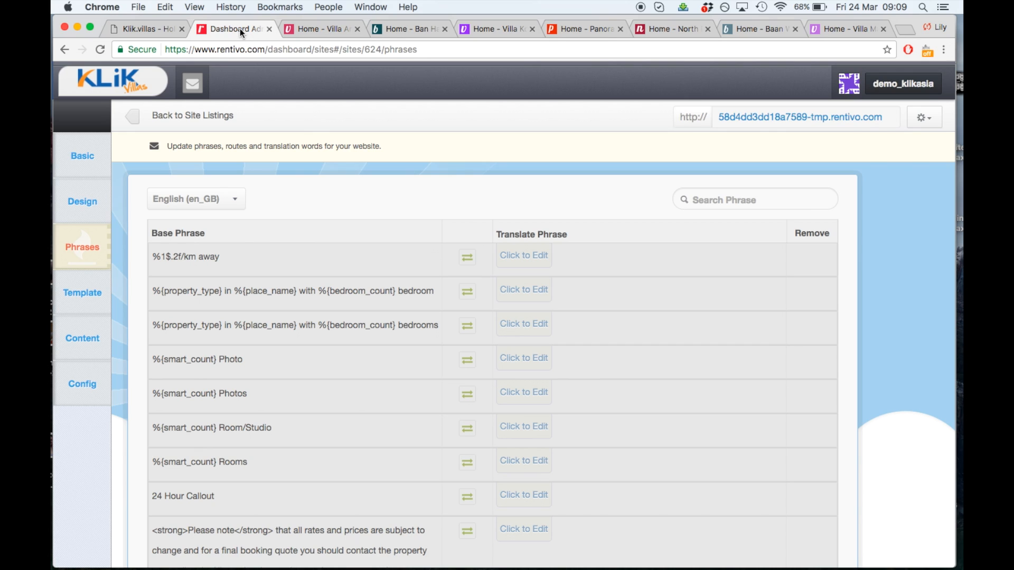
# Search 'photos', translate the Photos phrase as 'images', and reload the site to confirm IMAGES
pyautogui.click(692, 203)
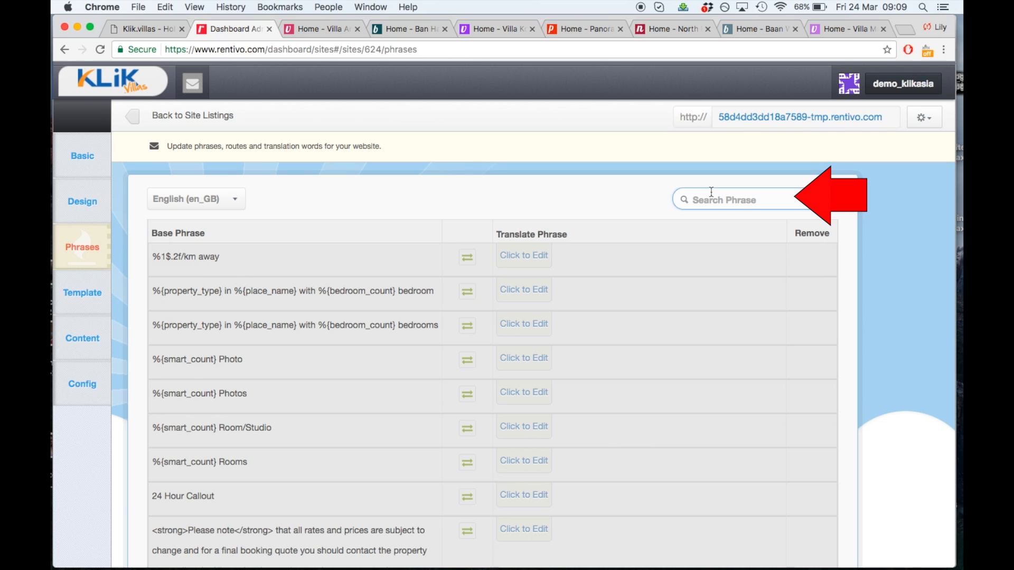
pyautogui.write('photos')
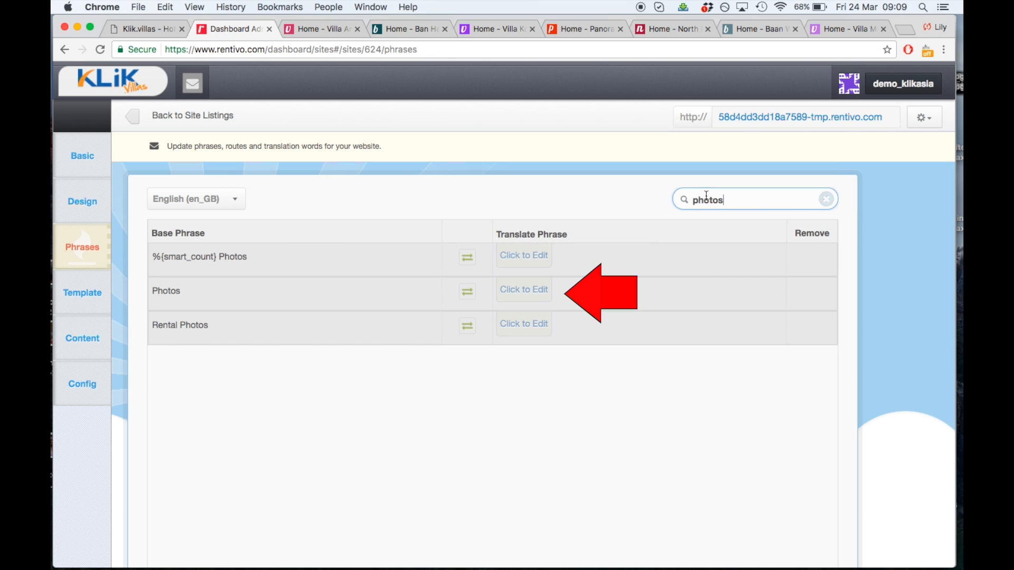
pyautogui.click(533, 292)
pyautogui.write('images')
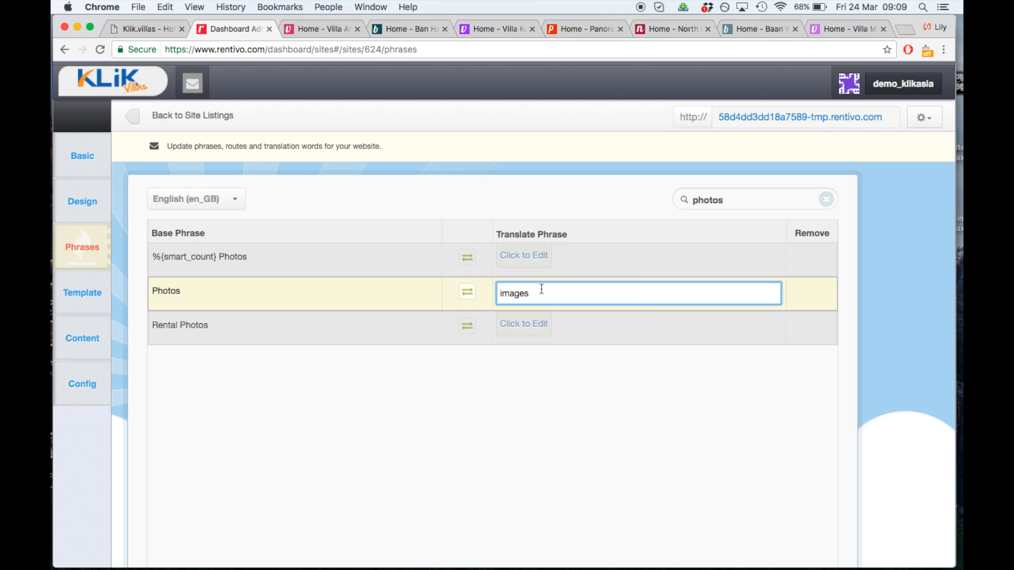
pyautogui.click(811, 299)
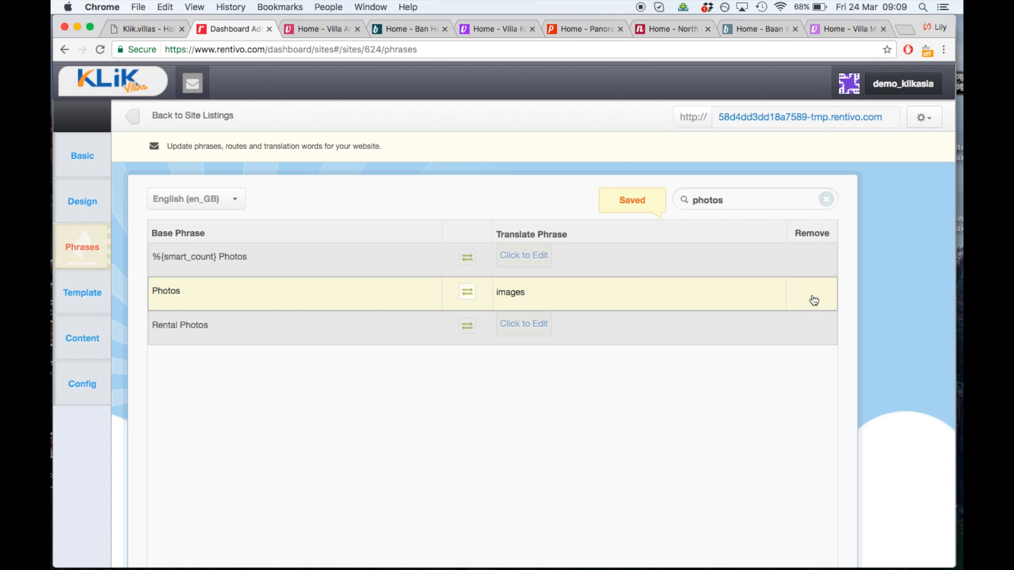
pyautogui.click(317, 28)
pyautogui.click(100, 49)
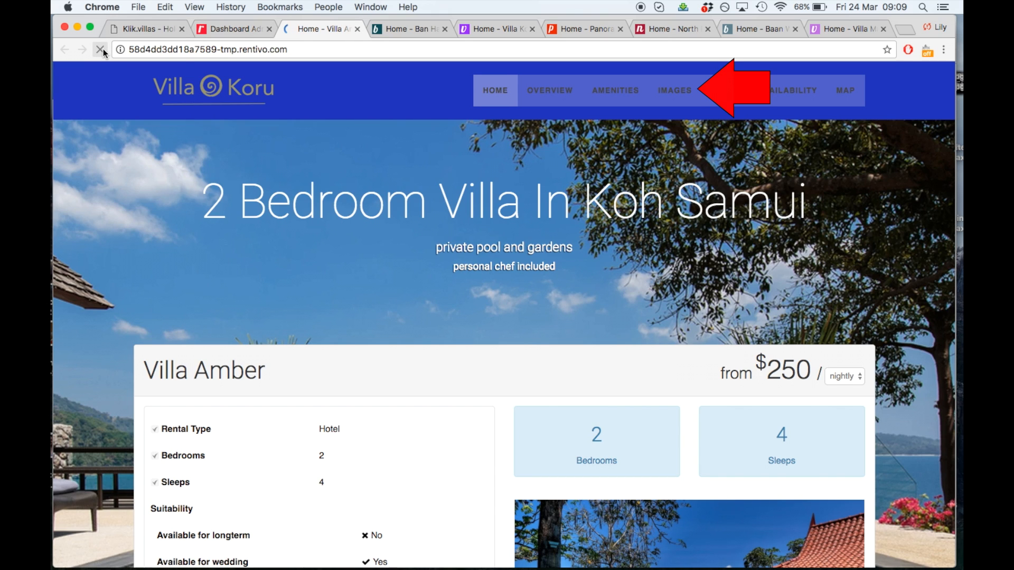
pyautogui.click(223, 34)
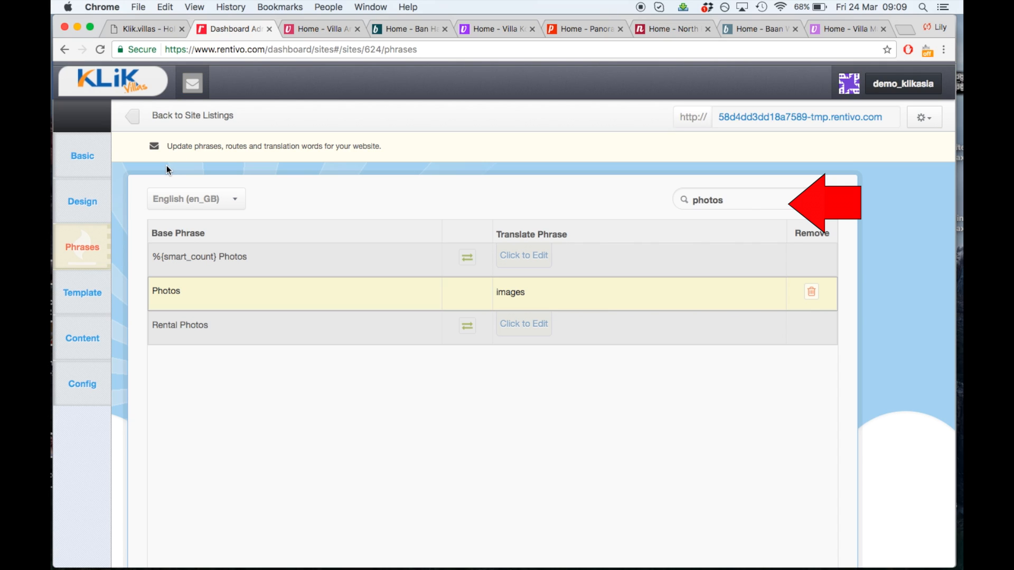